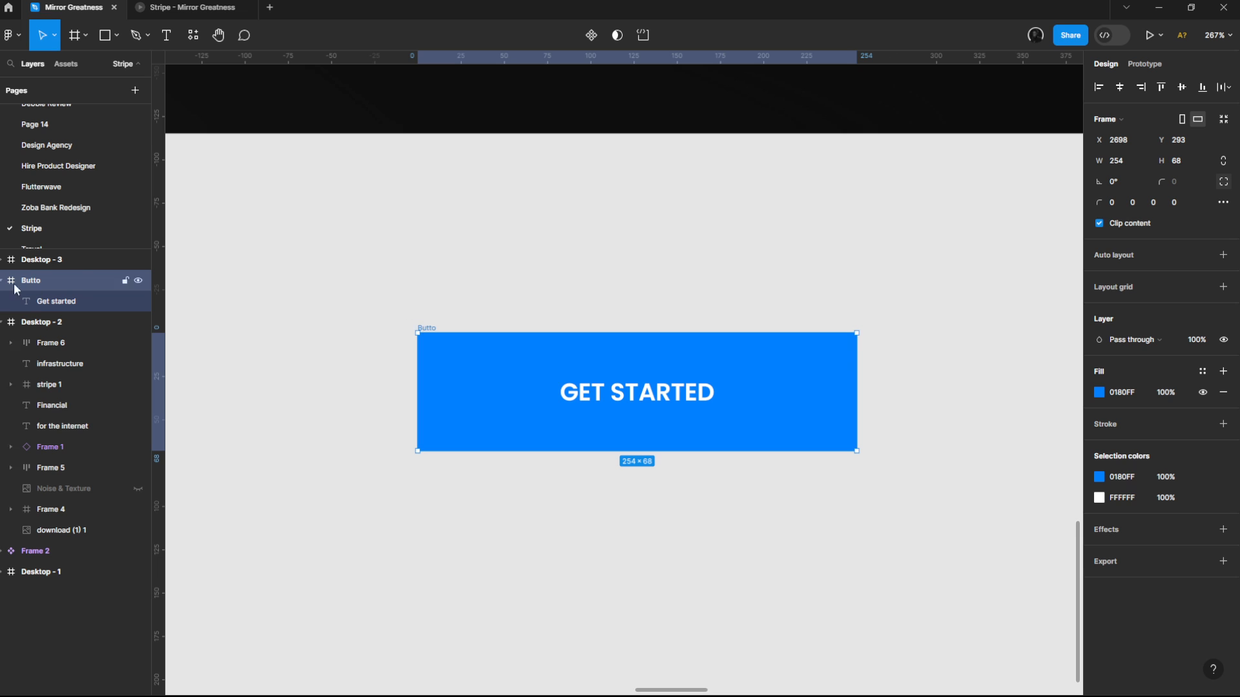
Step: Rename the blue button's frame as Button and add auto layout to it
double_click(52, 281)
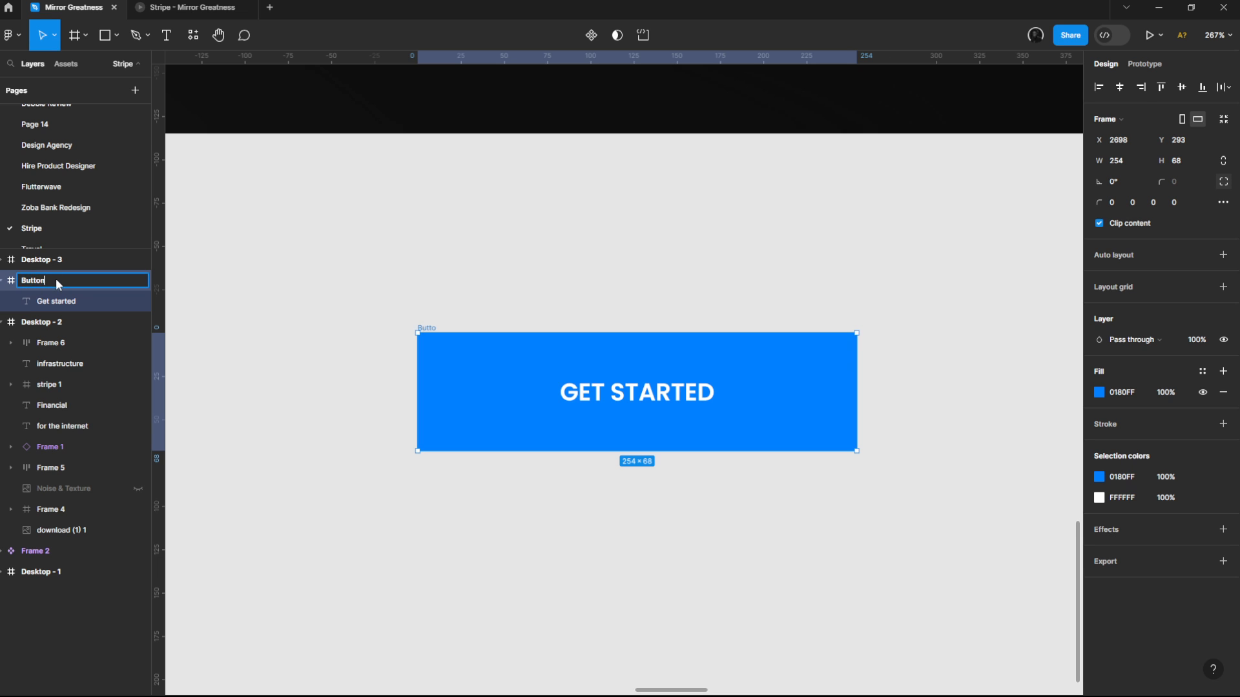
type("n")
key("Return")
left_click(351, 326)
left_click(435, 327)
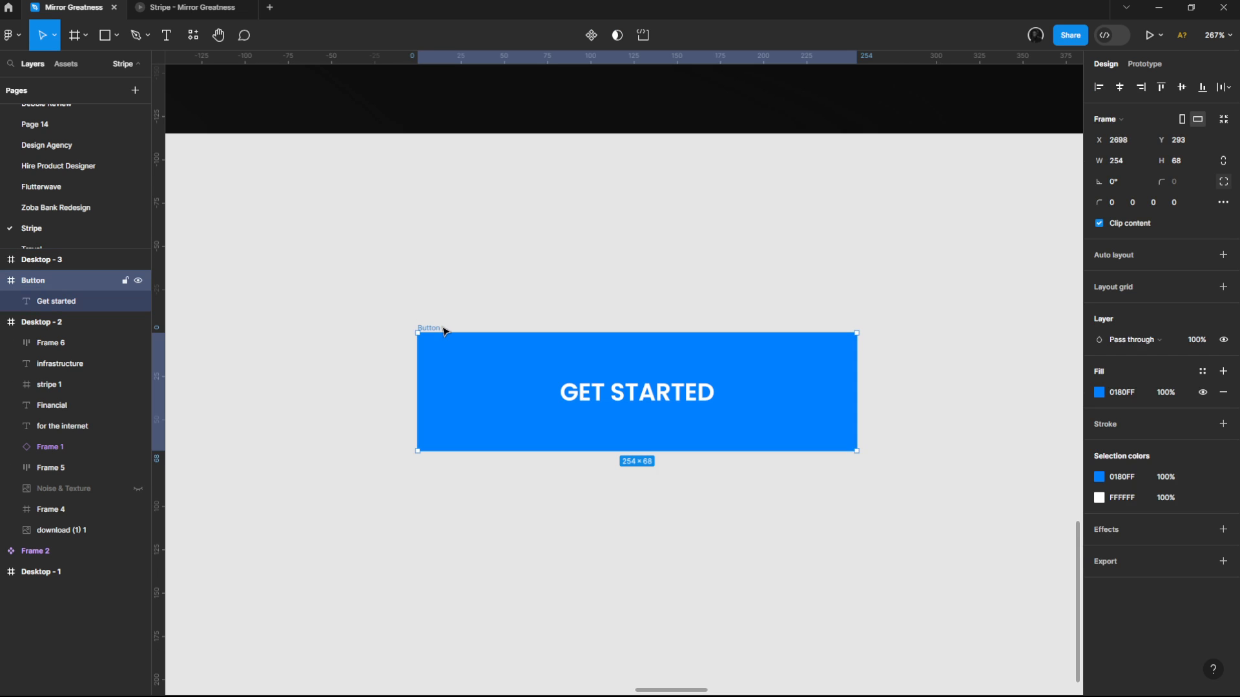
key("shift+a")
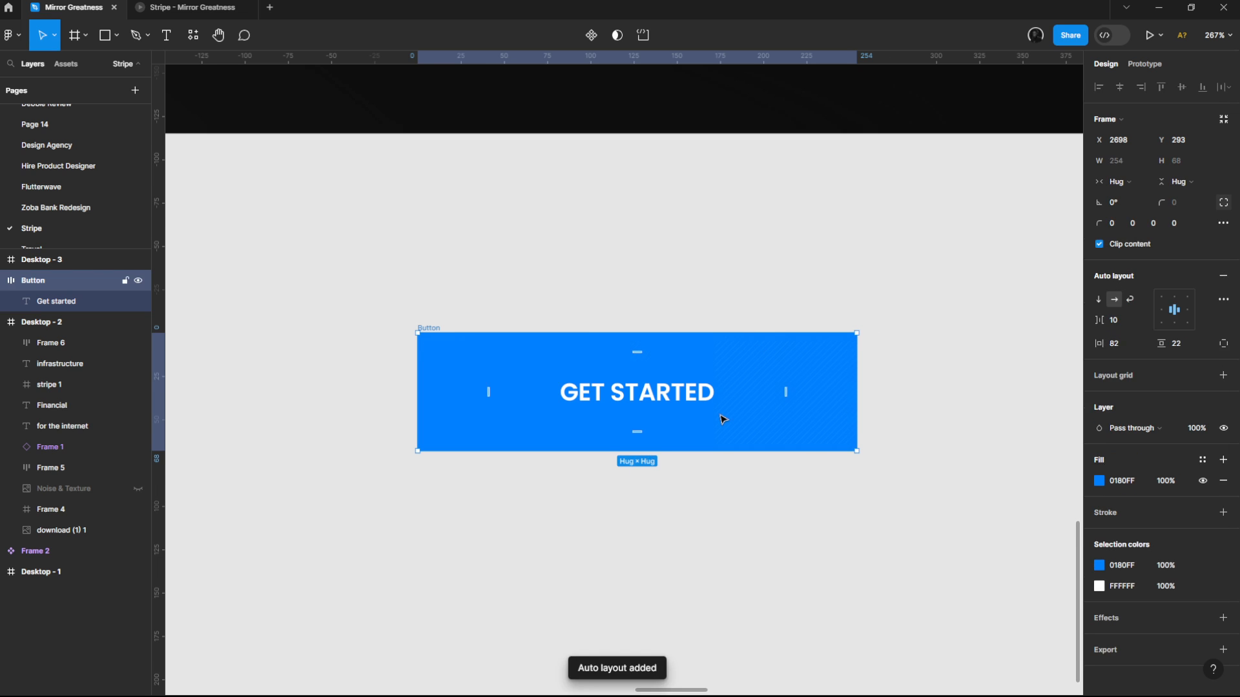
Step: Try duplicating the Get started text inside the Button frame, and undo the duplication
scroll(723, 419, "up", 1)
scroll(704, 387, "down", 2)
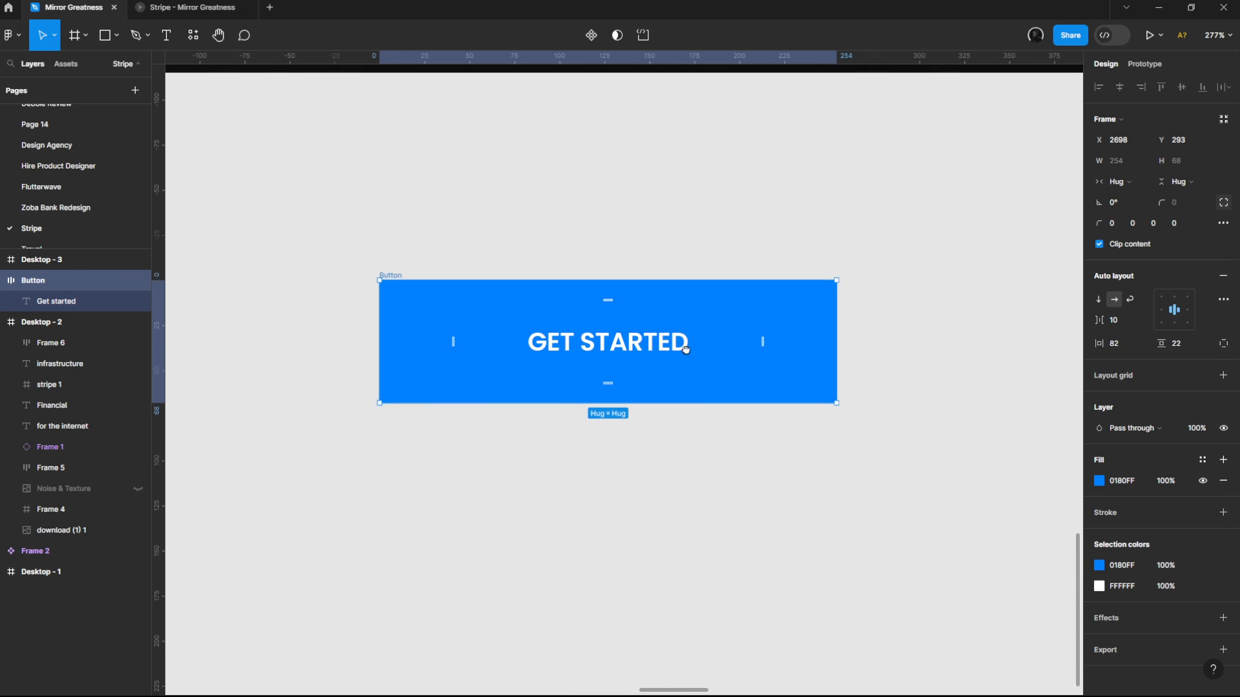
double_click(571, 327)
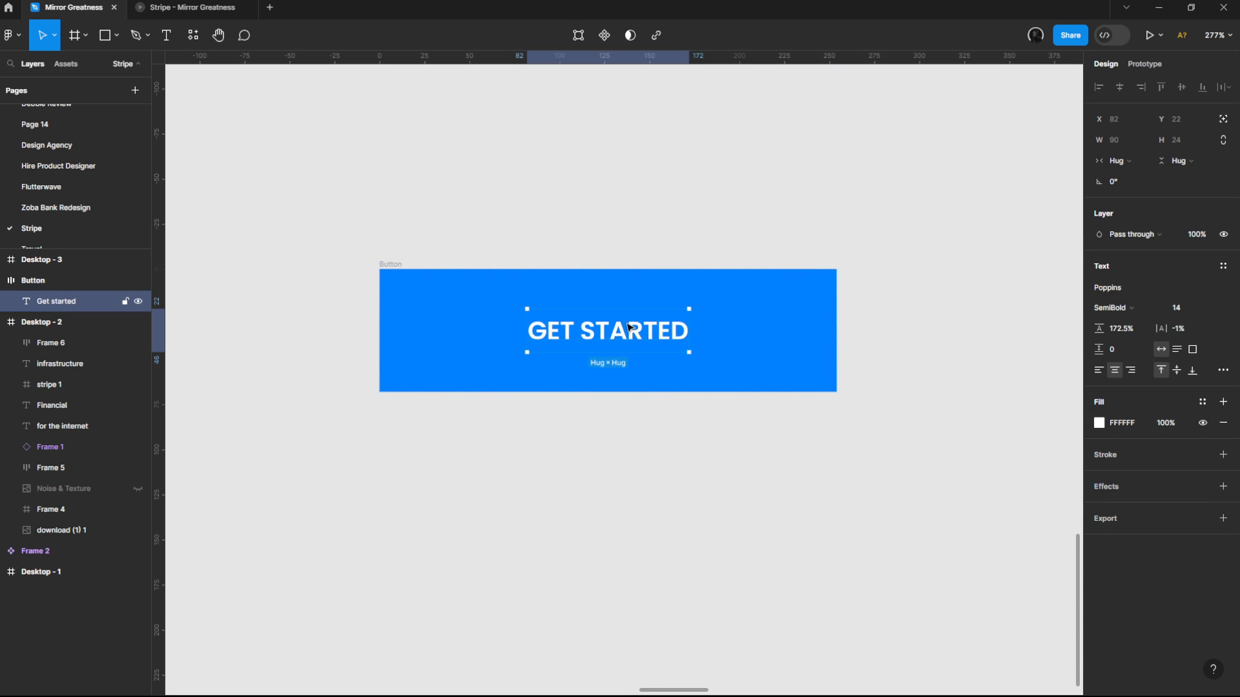
key("ctrl+d")
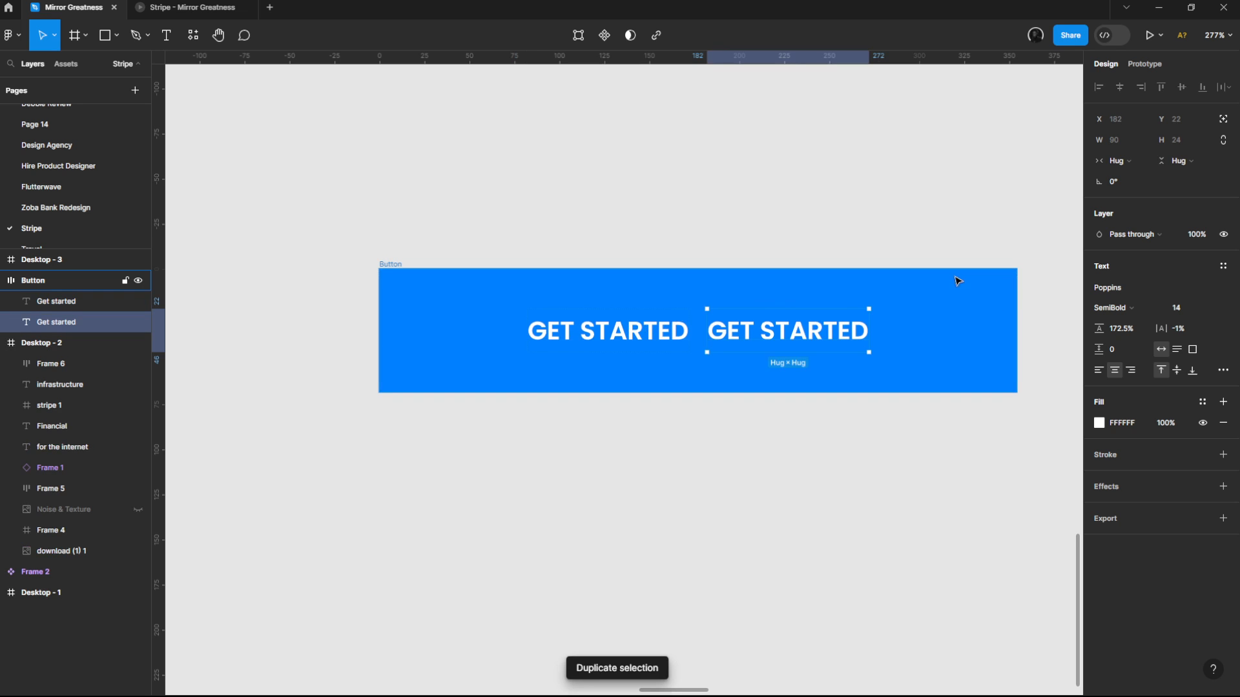
key("ctrl+z")
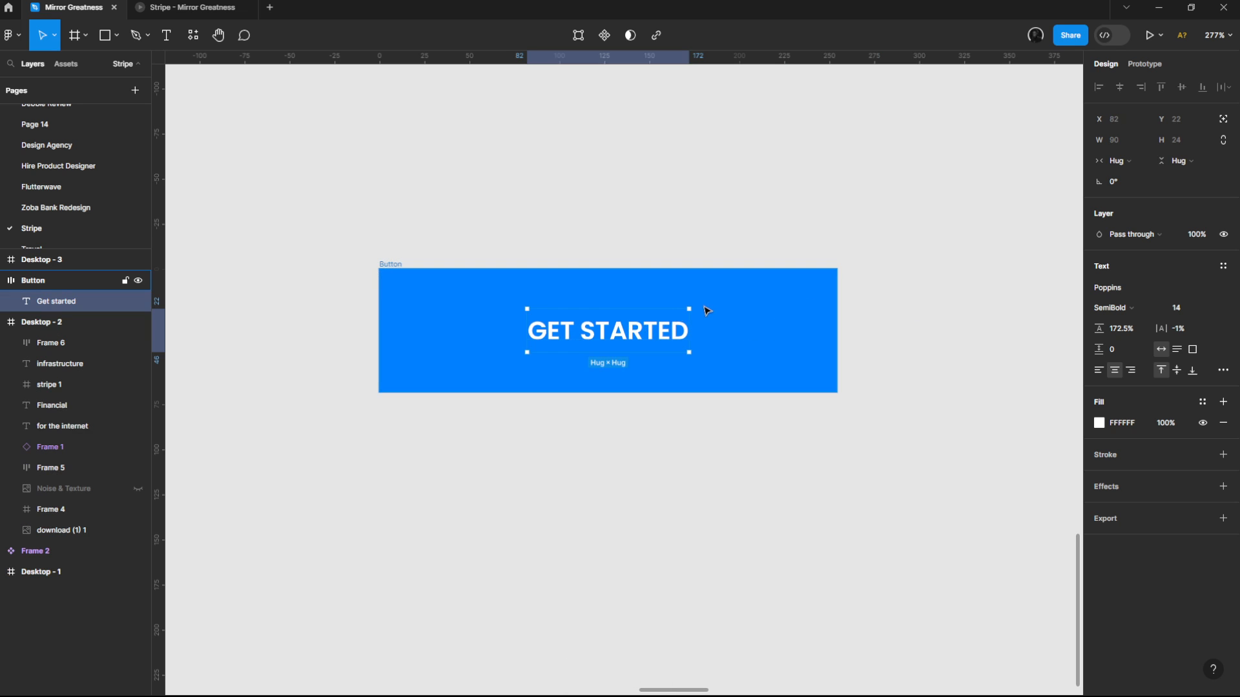
Step: Set the Button frame's top-right and bottom-right corner radii to 60
left_click(396, 265)
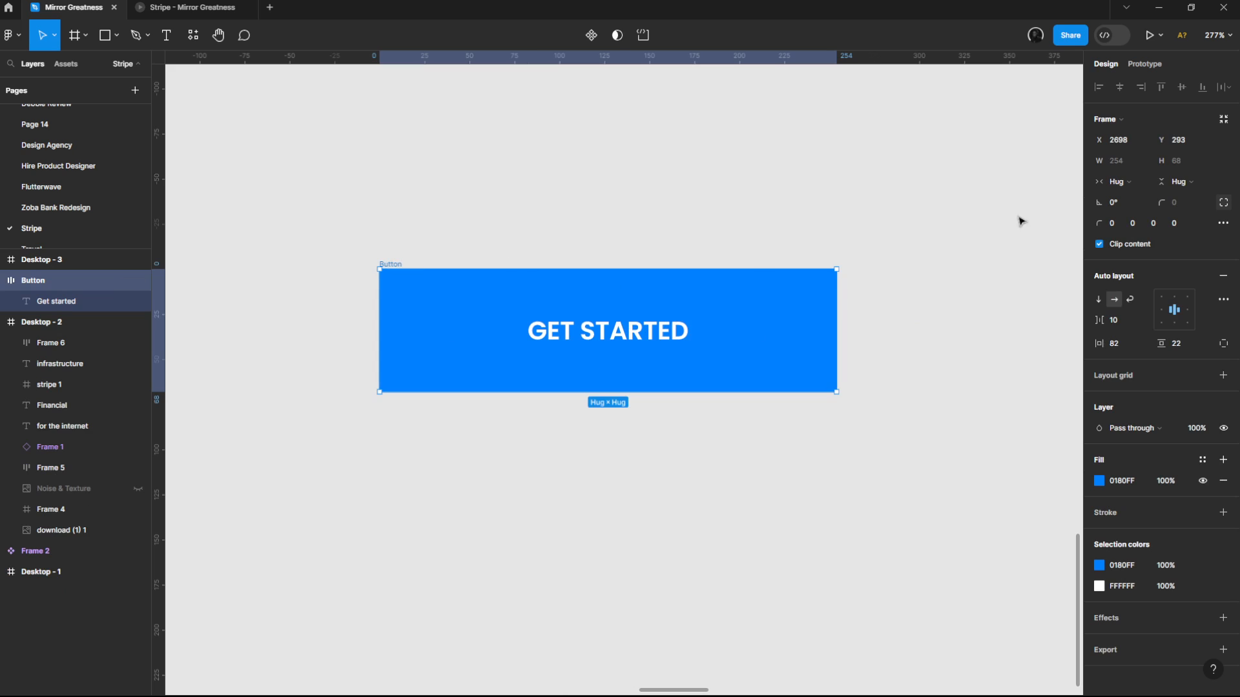
left_click(1140, 224)
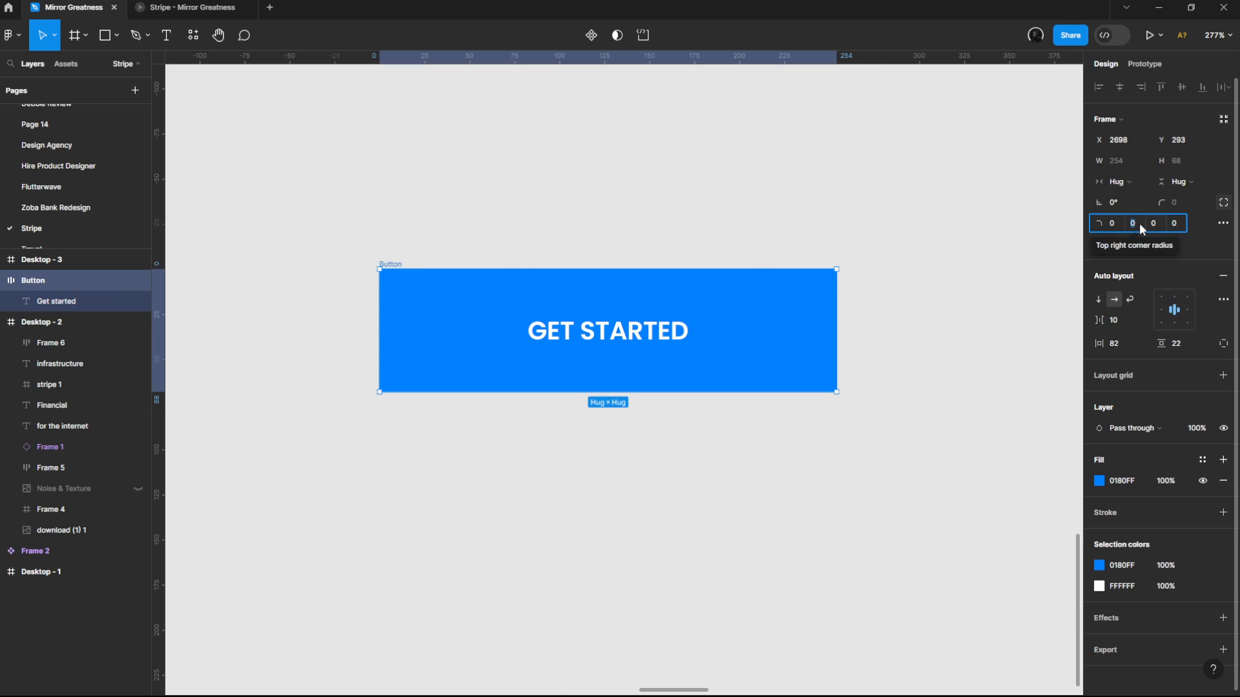
type("60")
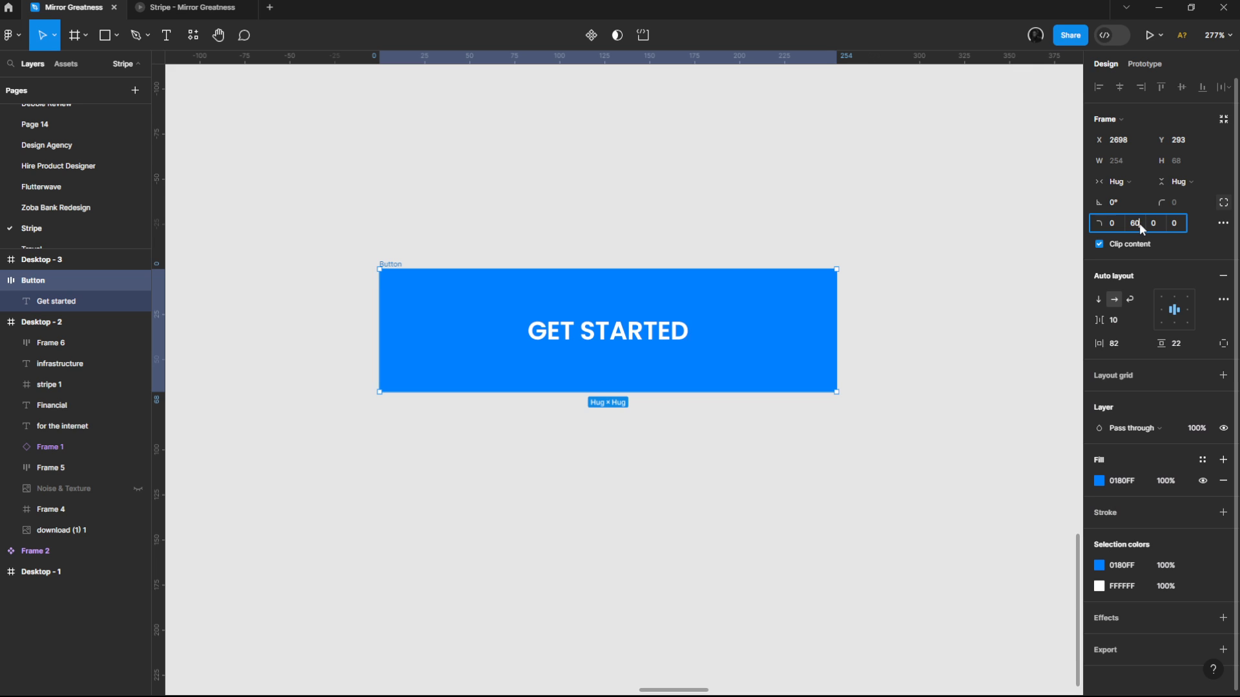
key("Tab")
type("60")
key("Return")
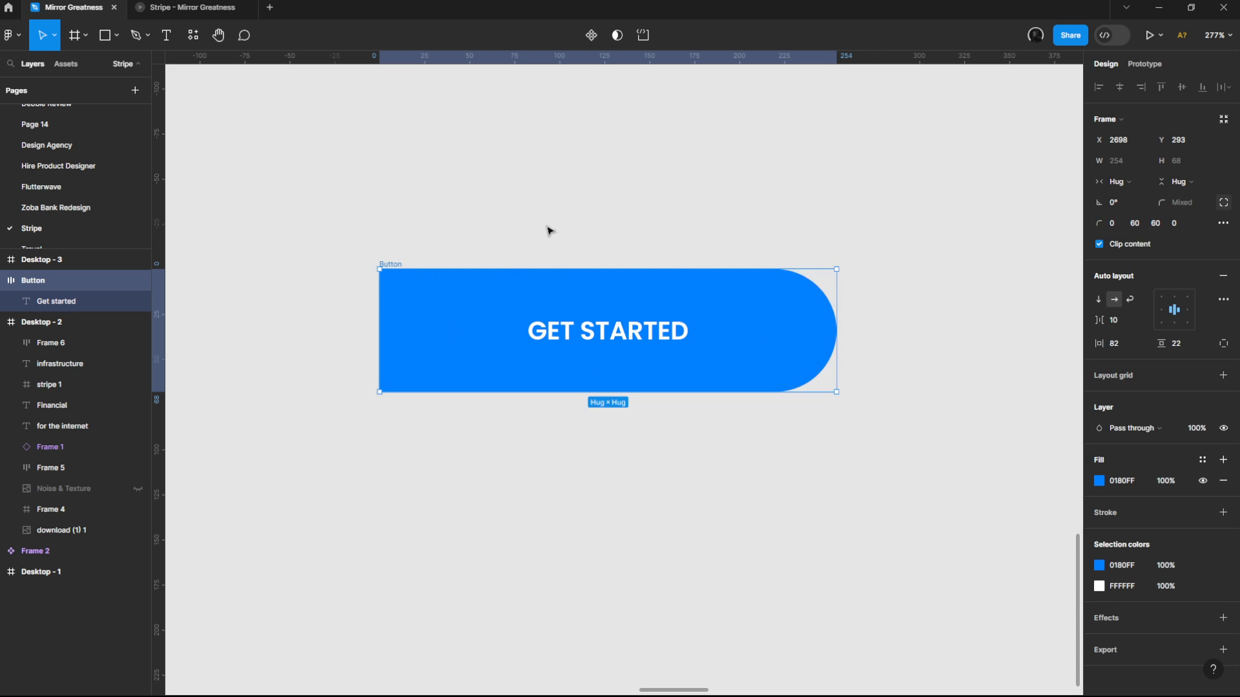
Step: Duplicate the Get started text within the rounded button once more and undo it
left_click(1115, 181)
left_click(995, 188)
left_click(600, 336)
key("ctrl+d")
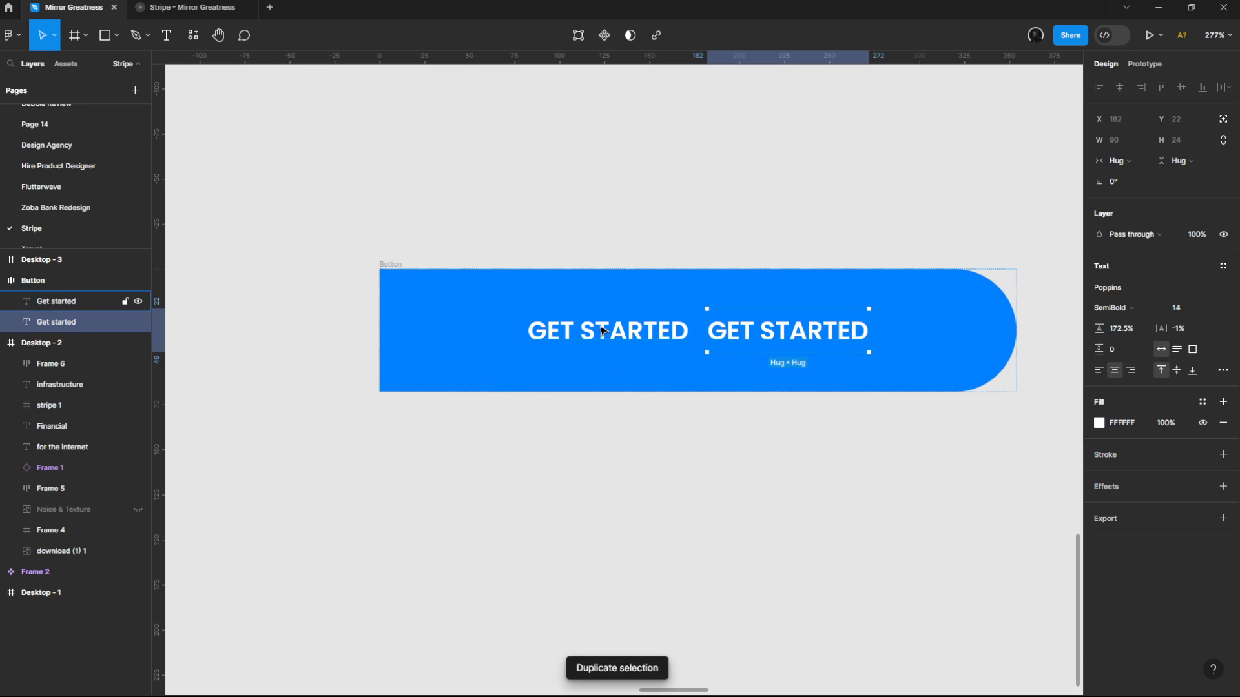
key("ctrl+z")
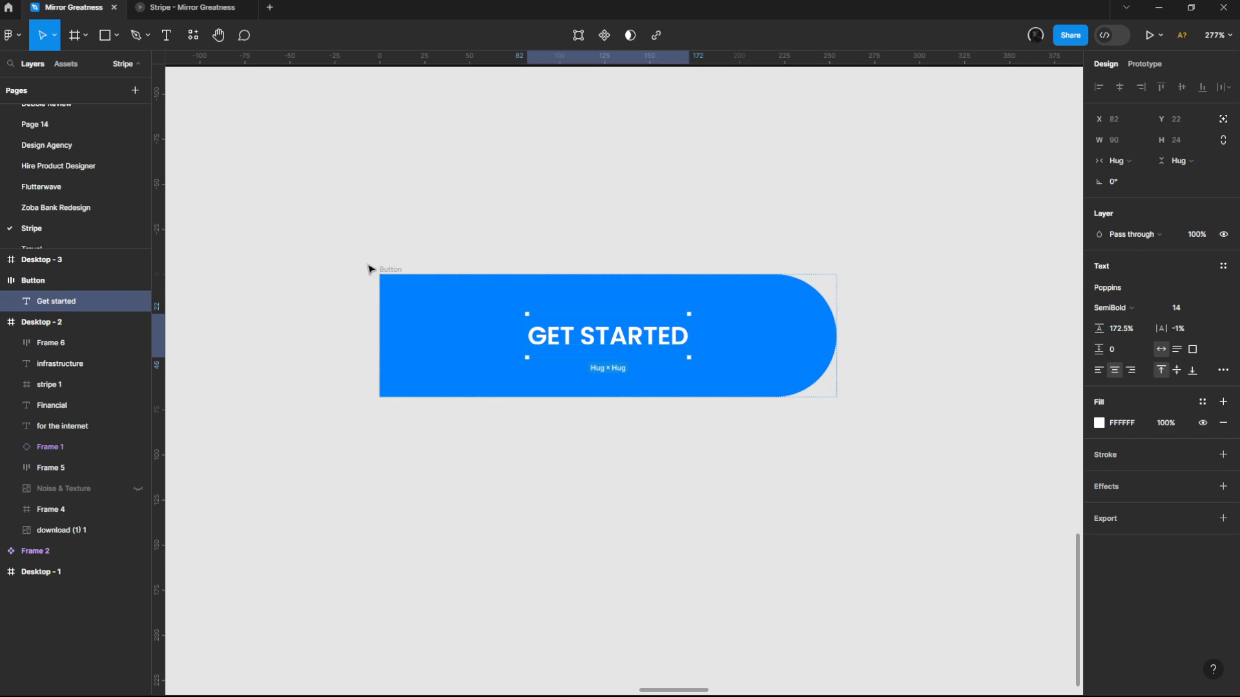
Step: Set the Button frame's horizontal resizing to fixed width
left_click(387, 269)
left_click(1143, 162)
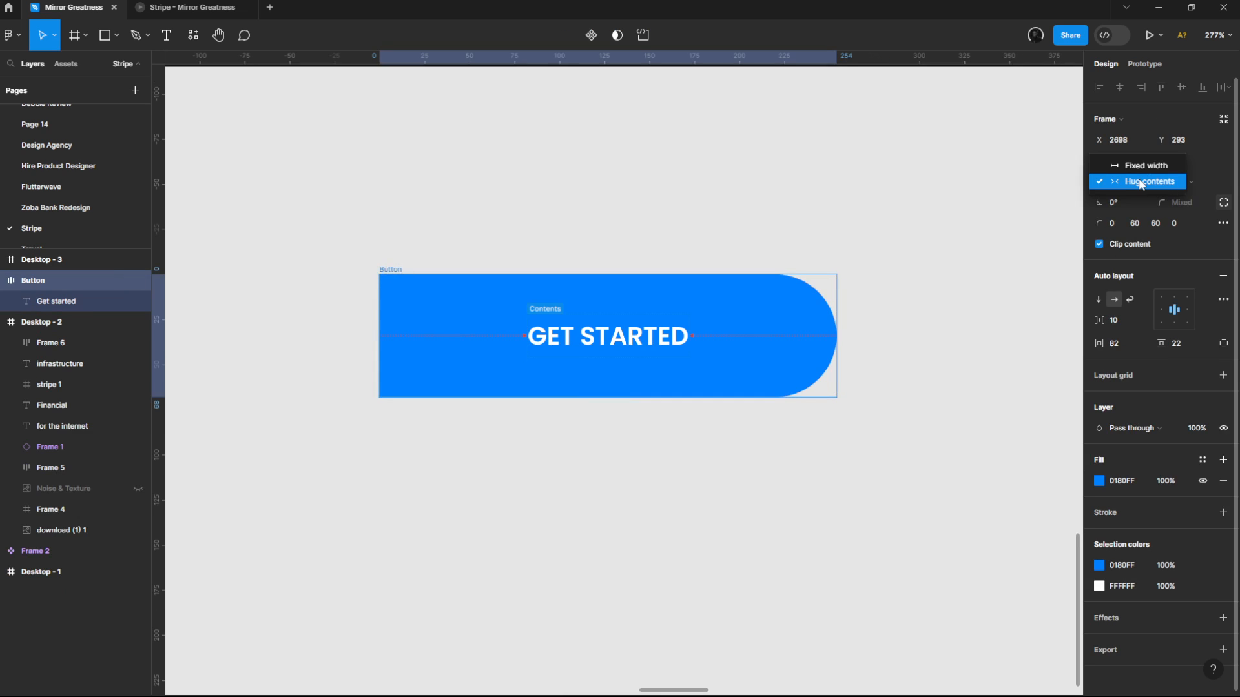
left_click(1140, 183)
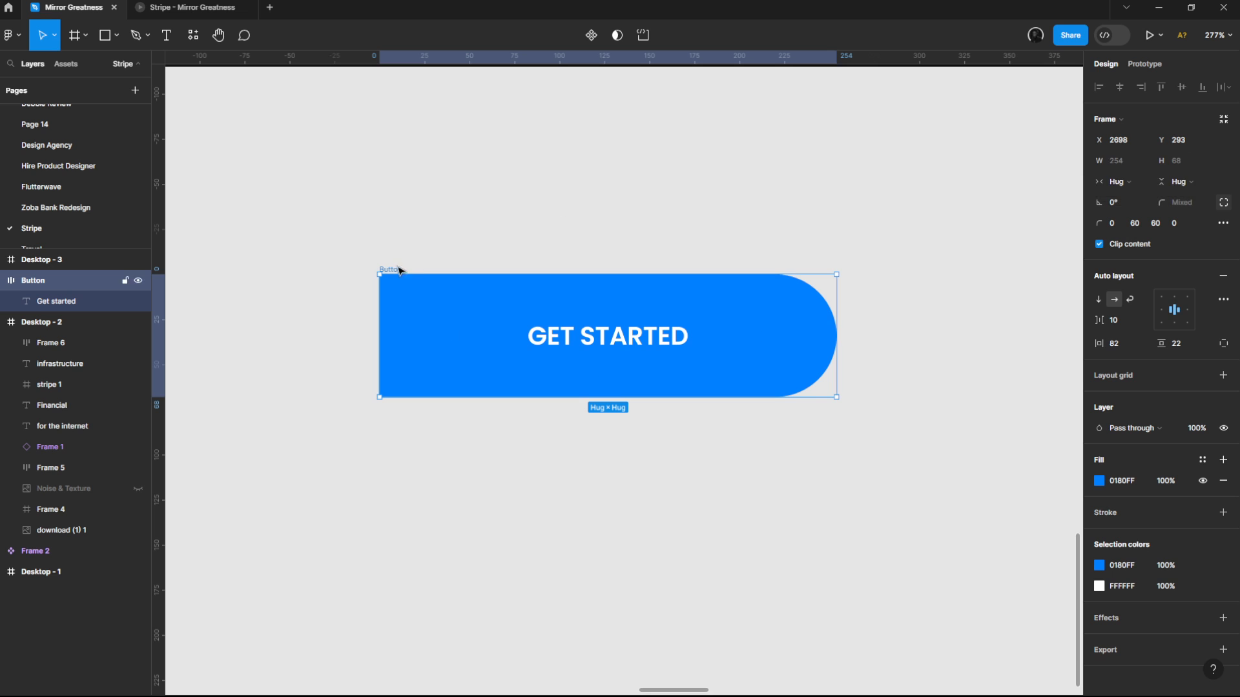
Step: Duplicate the Get started text inside the fixed-width Button frame
left_click(632, 344)
key("ctrl+d")
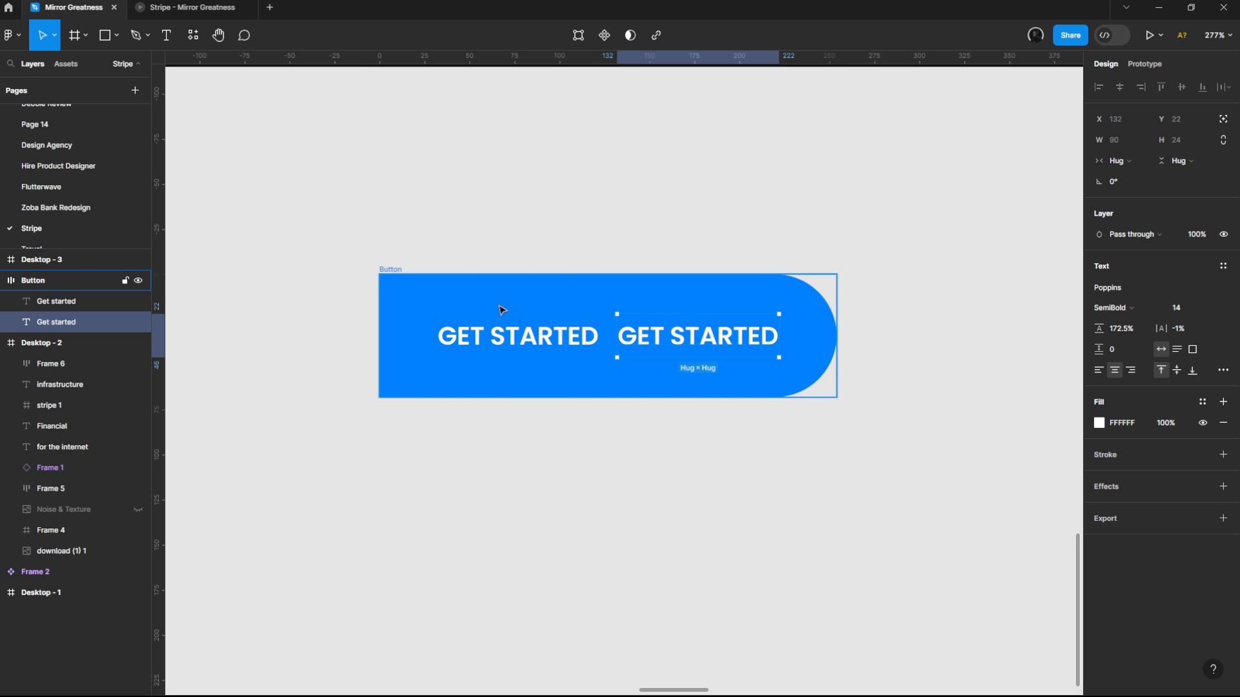
left_click(526, 326)
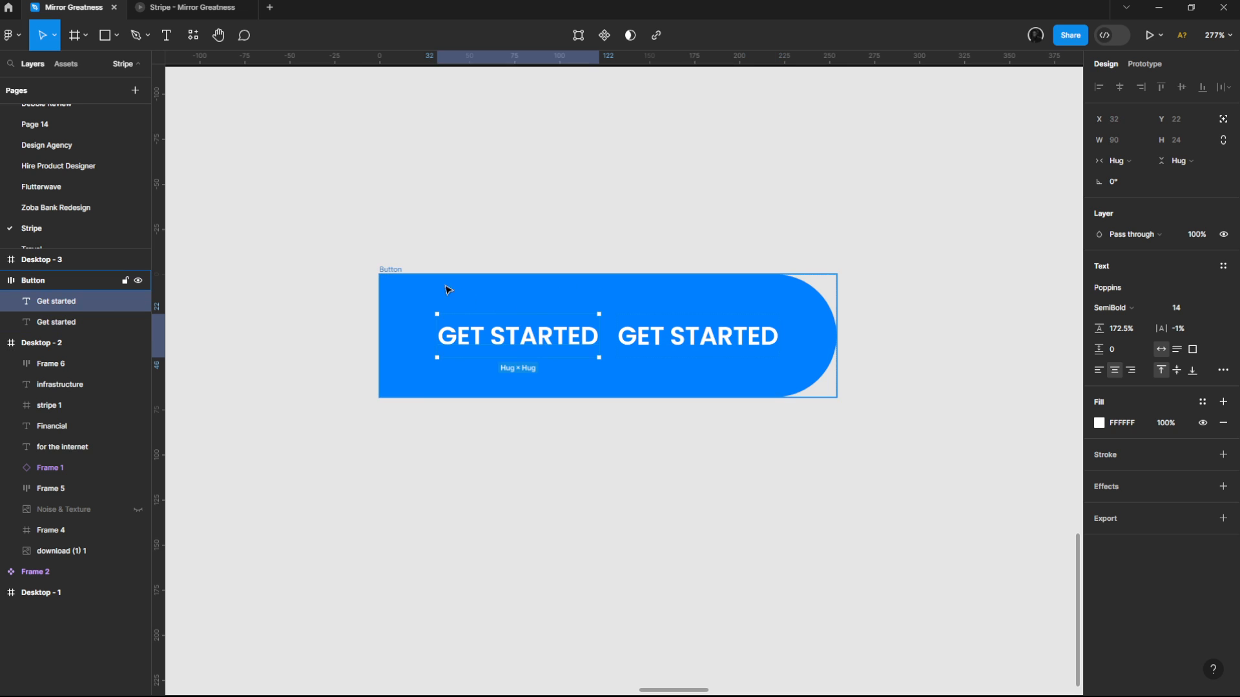
left_click(387, 270)
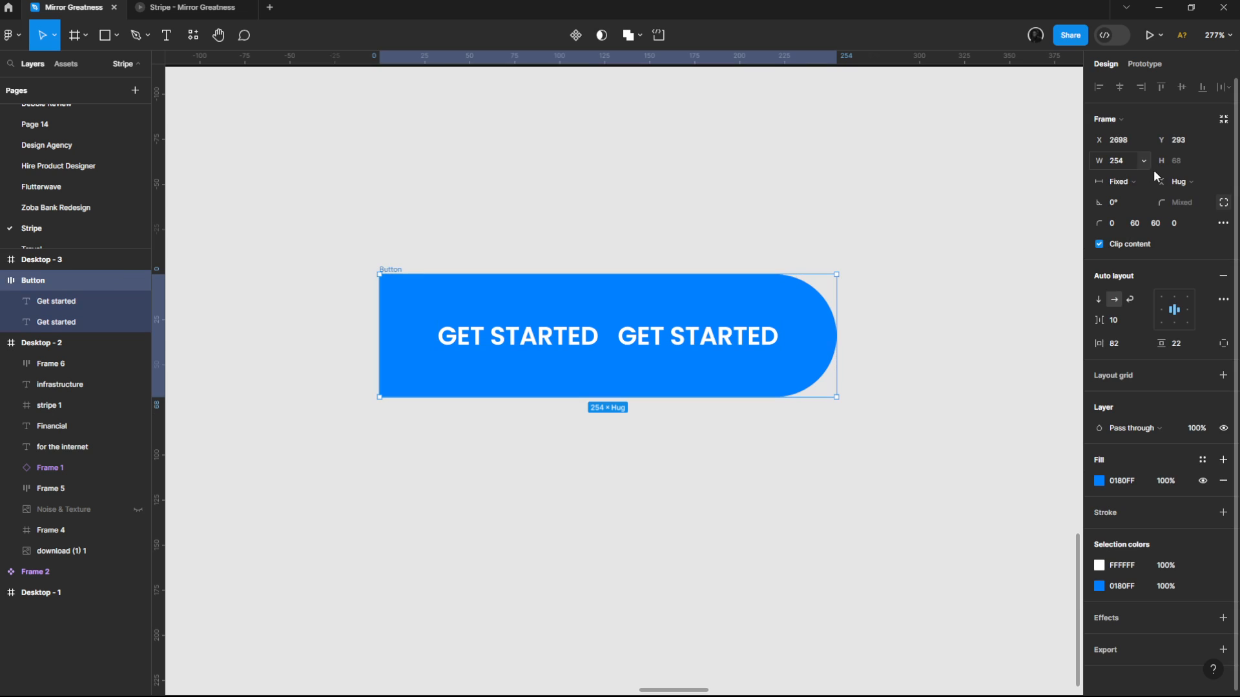
Step: Wrap both Get started texts in a nested auto layout frame, trying the vertical direction before returning it to horizontal
left_click(558, 329)
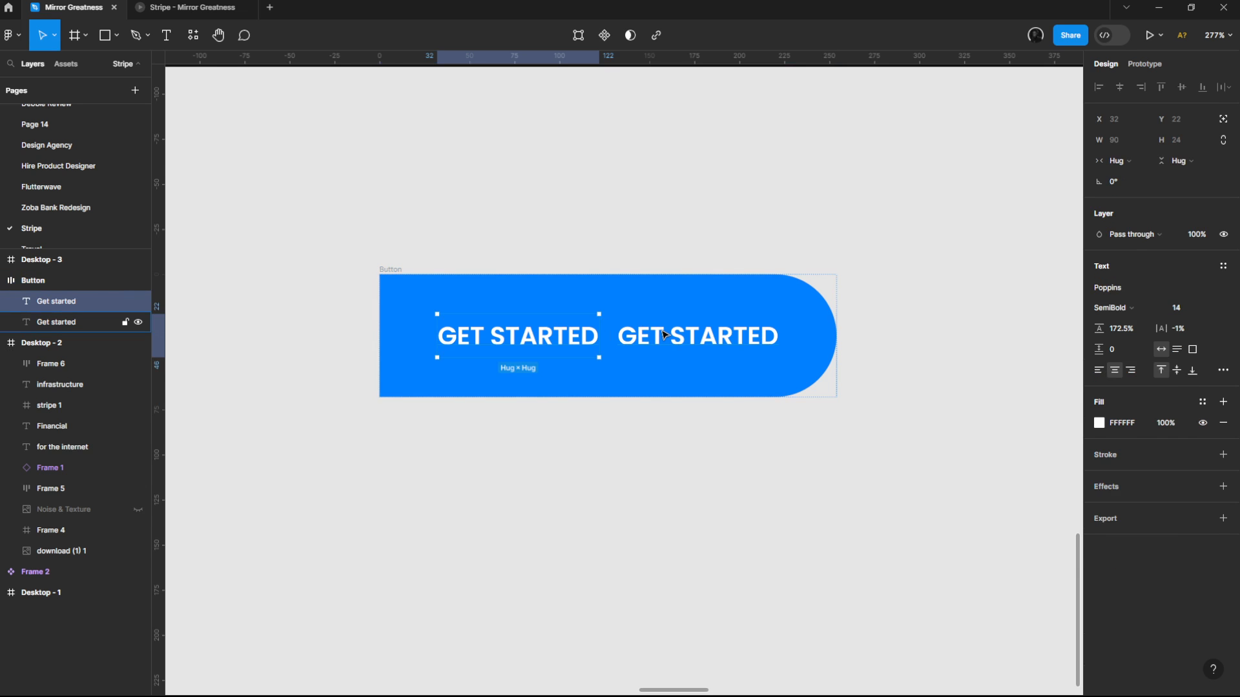
left_click(665, 335, "shift")
key("shift+a")
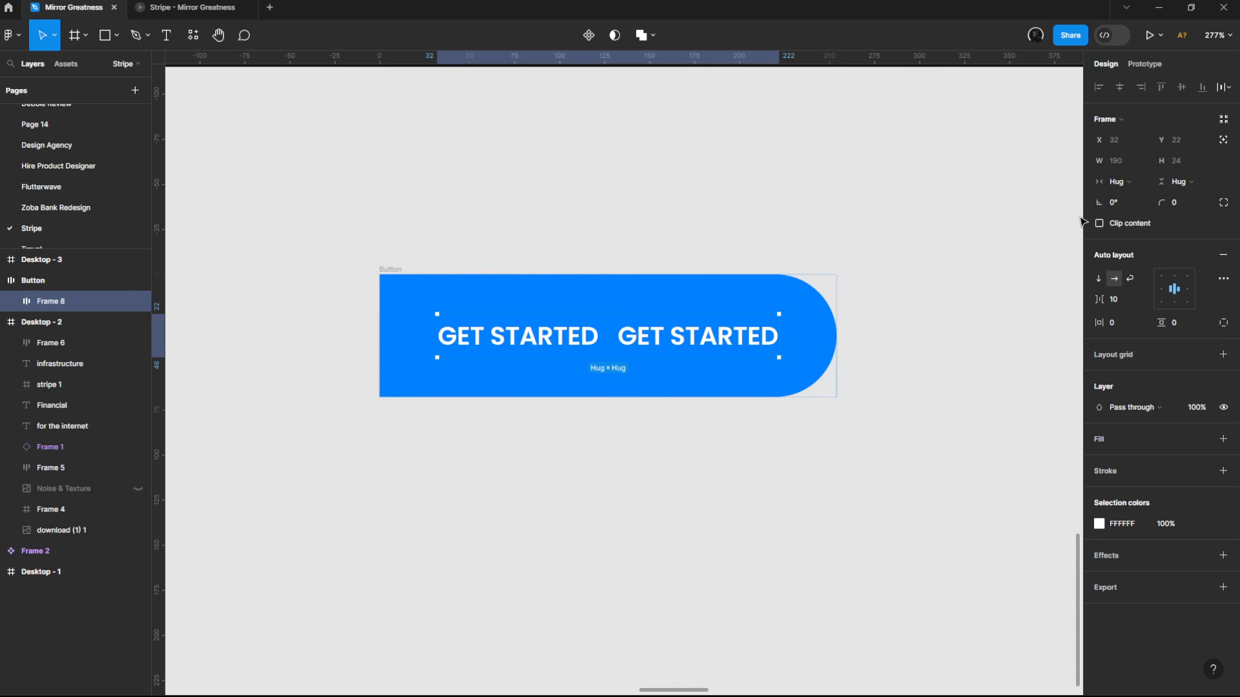
left_click(1097, 278)
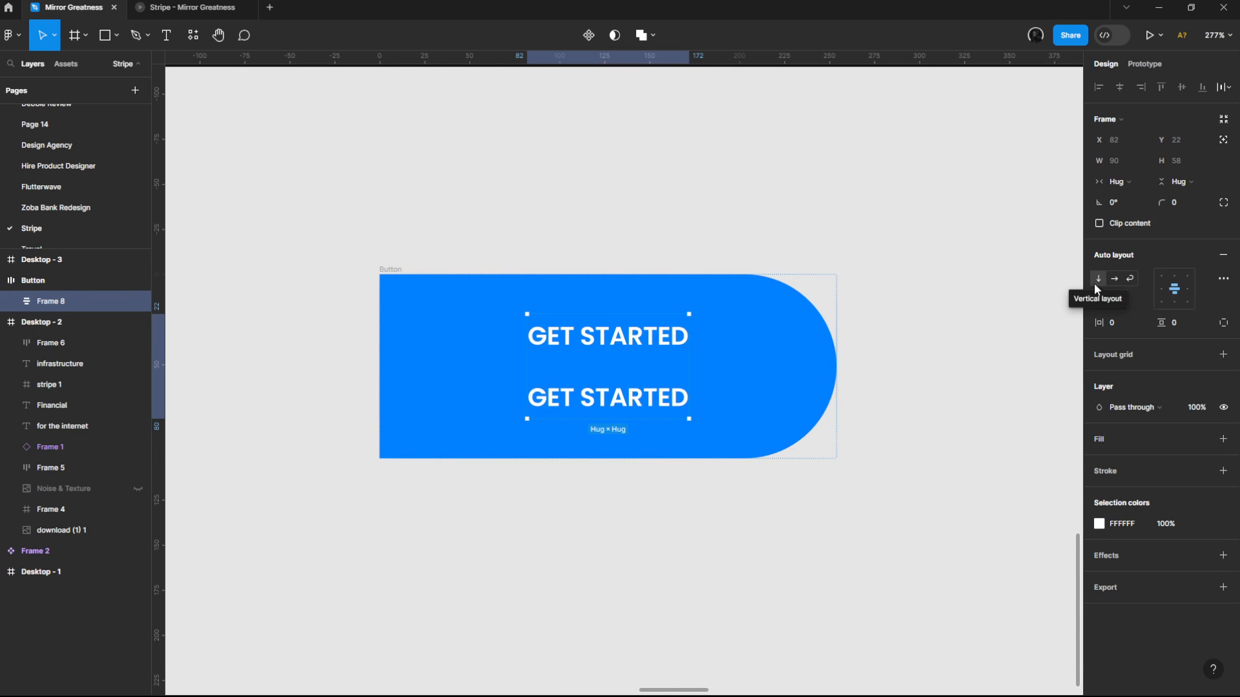
left_click(1114, 278)
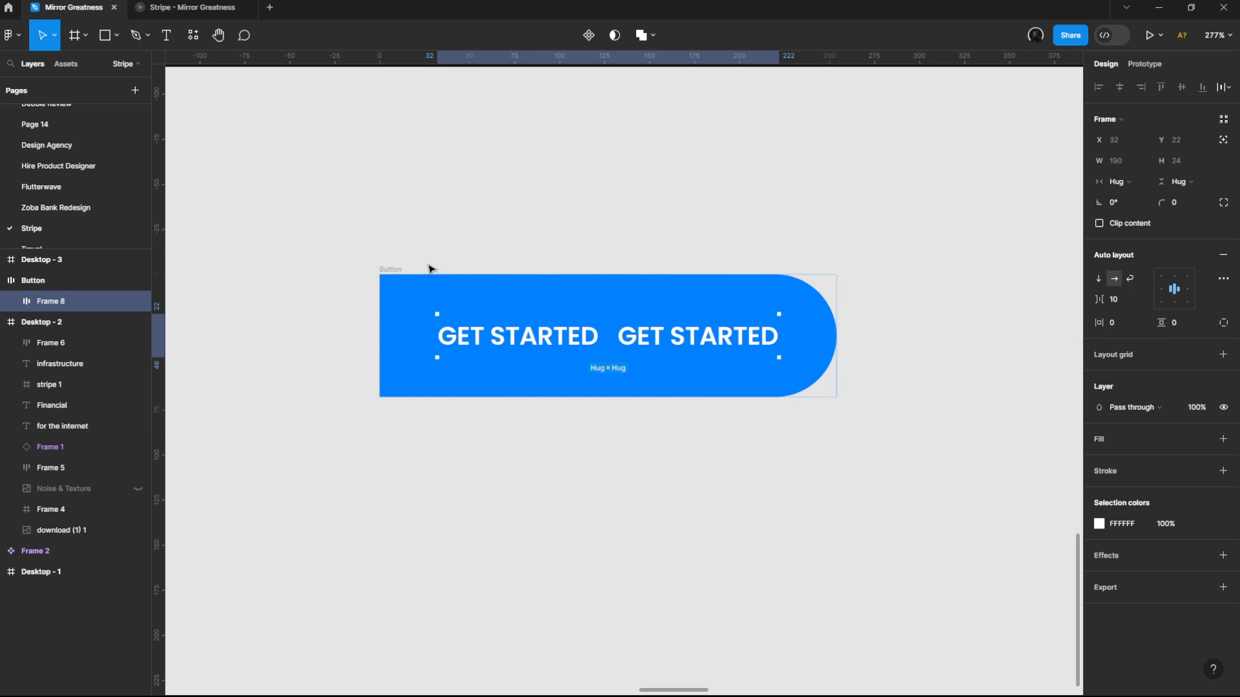
Step: Set the Button frame's vertical resizing to fixed height
left_click(390, 269)
left_click(1174, 181)
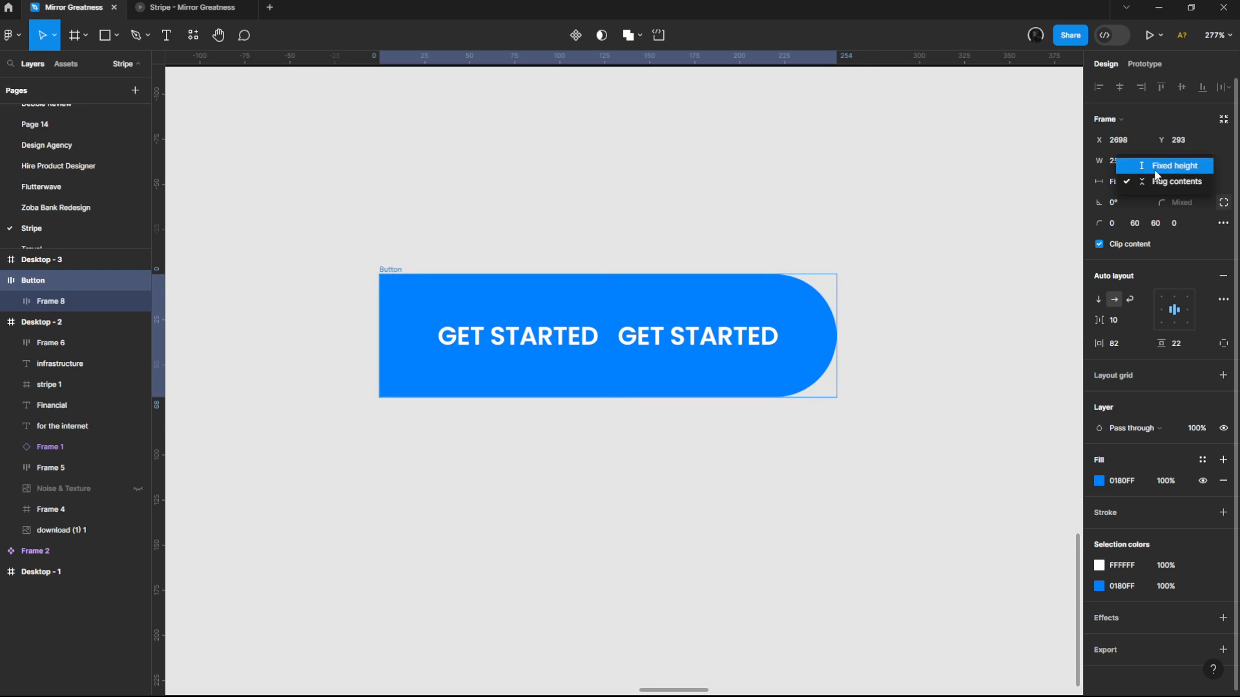
left_click(1164, 170)
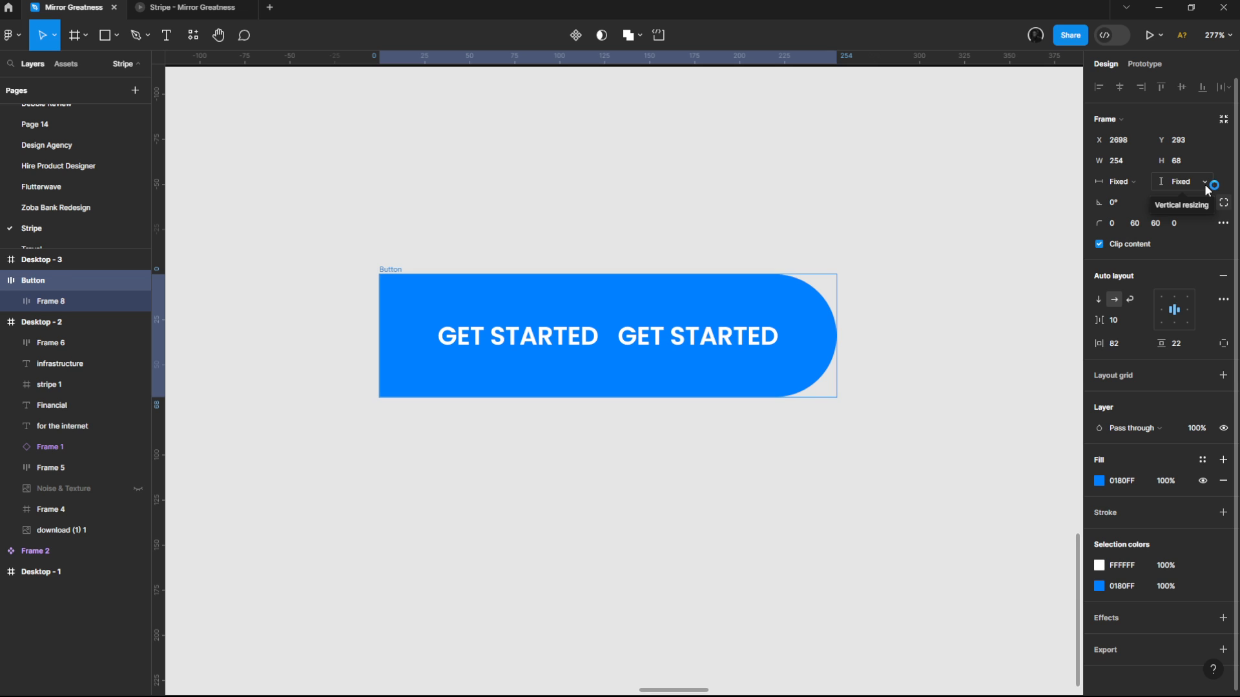
left_click(1205, 183)
left_click(1182, 181)
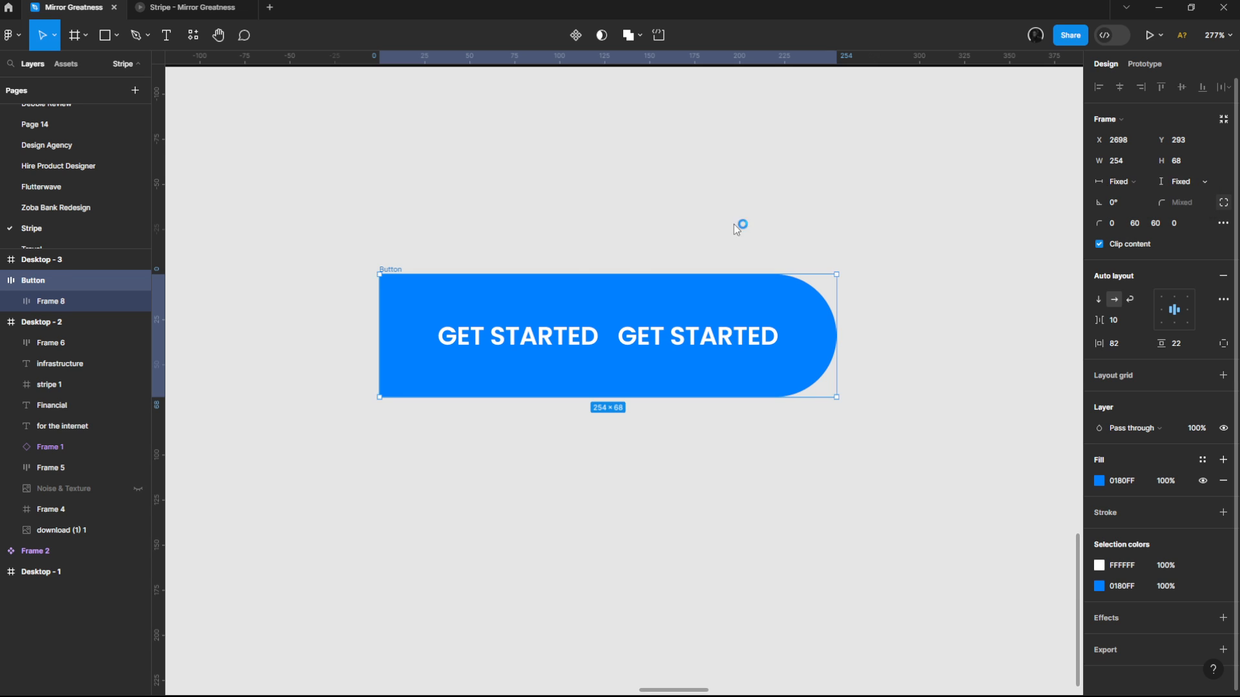
Step: Stack the two Get started texts vertically and give their nested frame absolute position
left_click(614, 331)
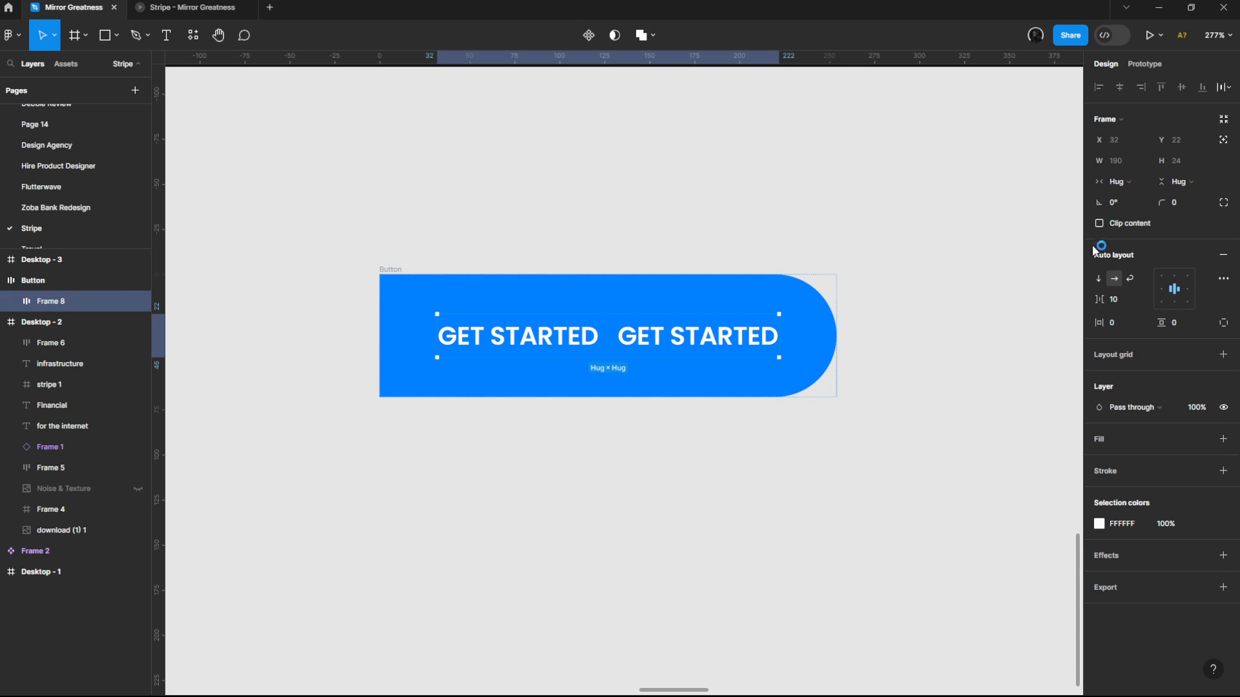
left_click(1099, 282)
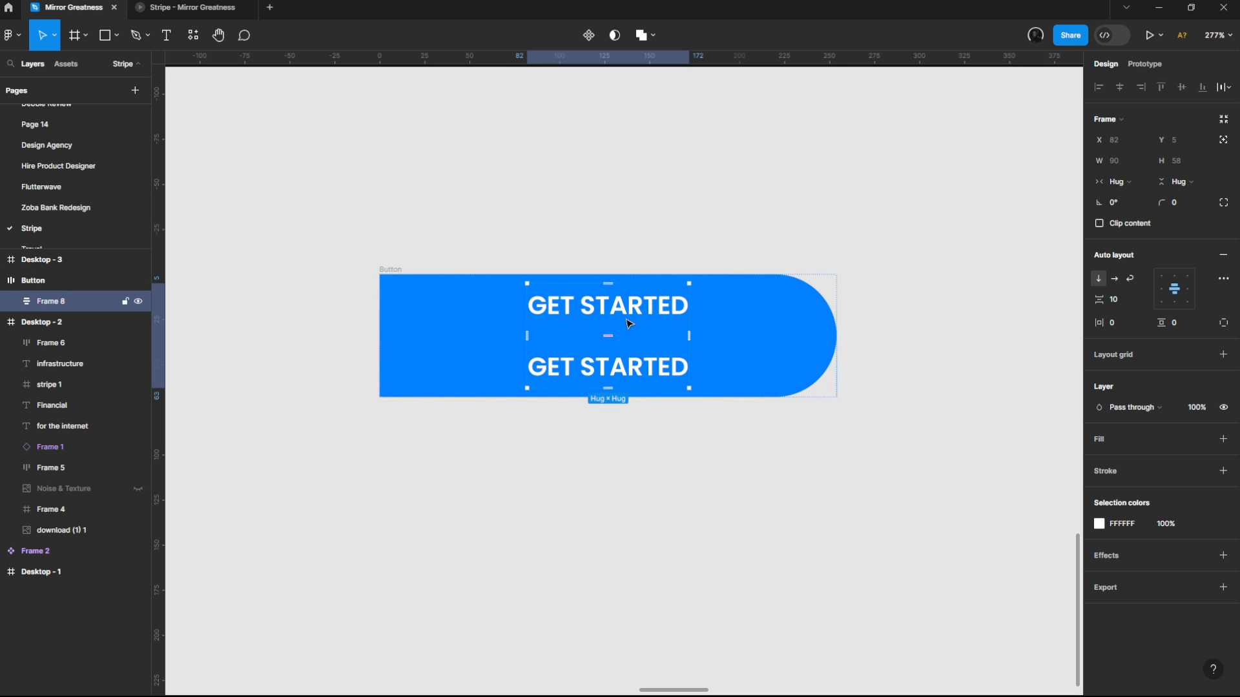
left_click(1222, 140)
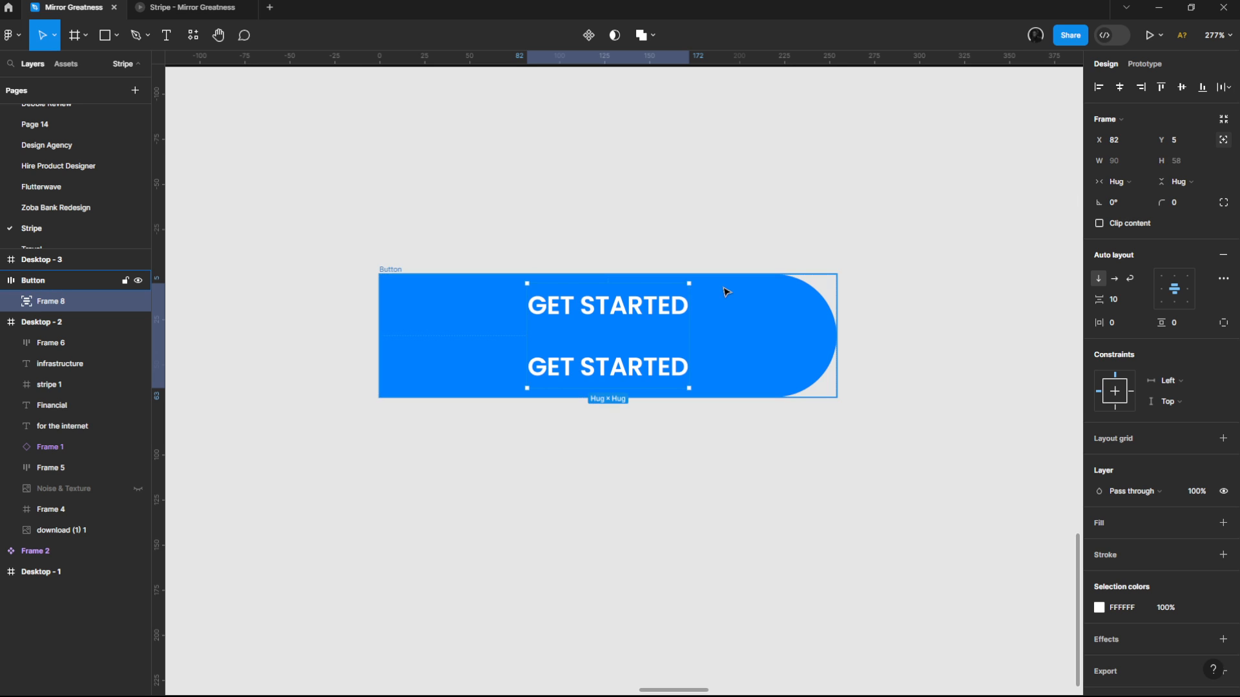
Step: Move the nested text frame down to Y 23 and set the lower Get started text's opacity to 0%
left_click_drag(630, 318, 635, 350)
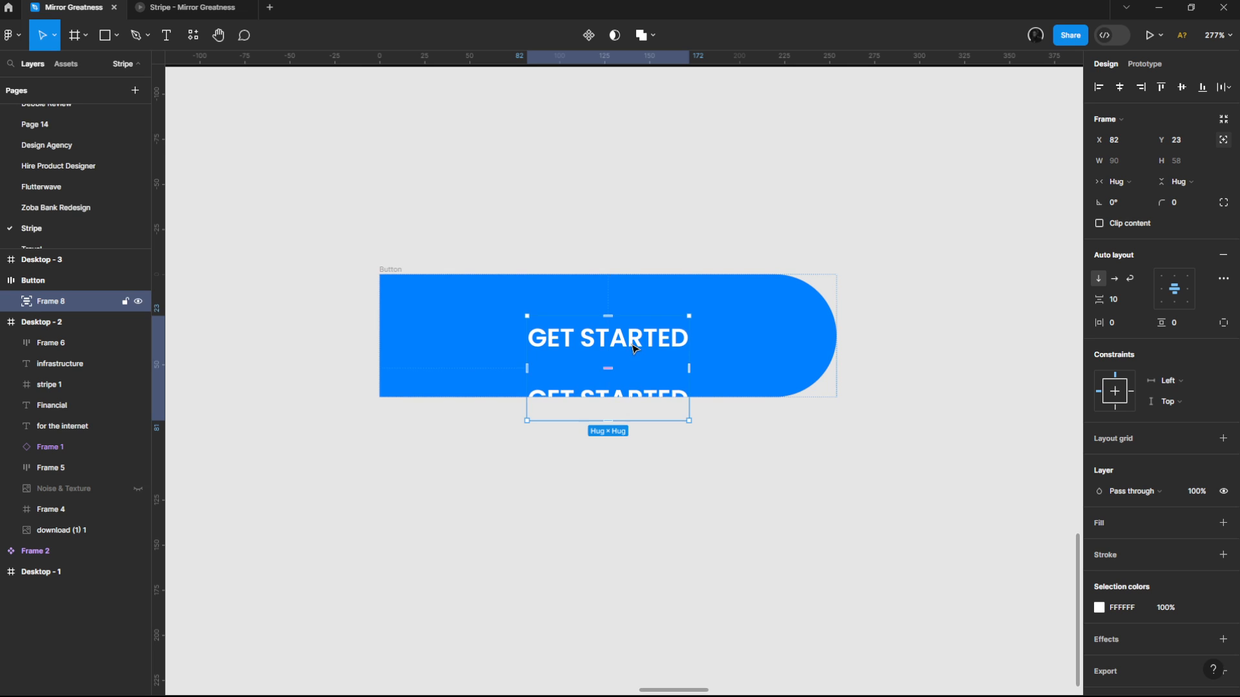
double_click(651, 399)
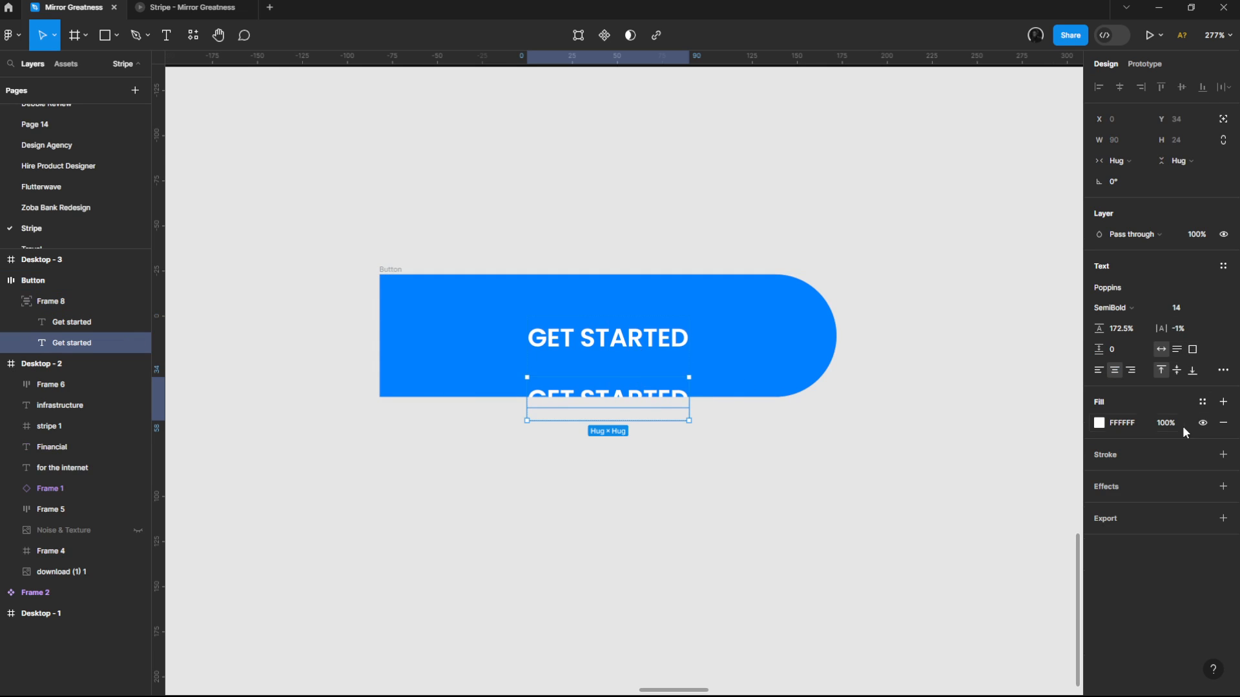
left_click(1199, 239)
type("0")
key("Return")
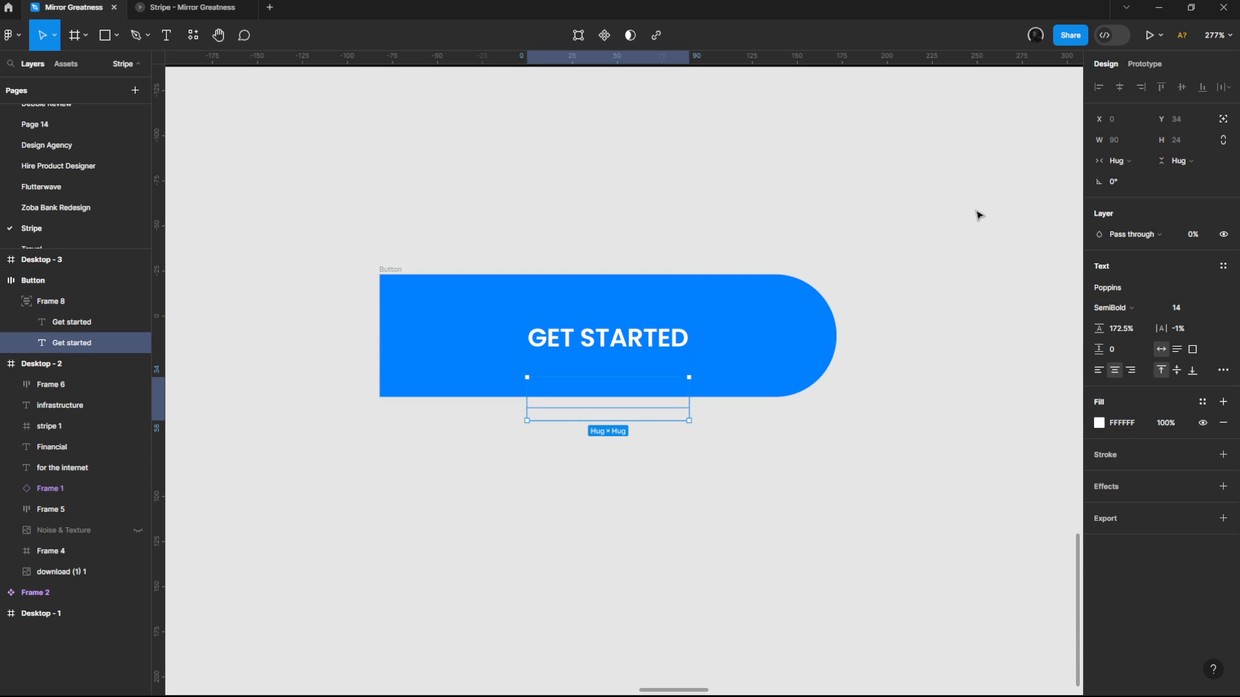
Step: Undo the changes back to before the two Get started texts were wrapped in a nested auto layout frame
key("ctrl+z")
key("ctrl+z")
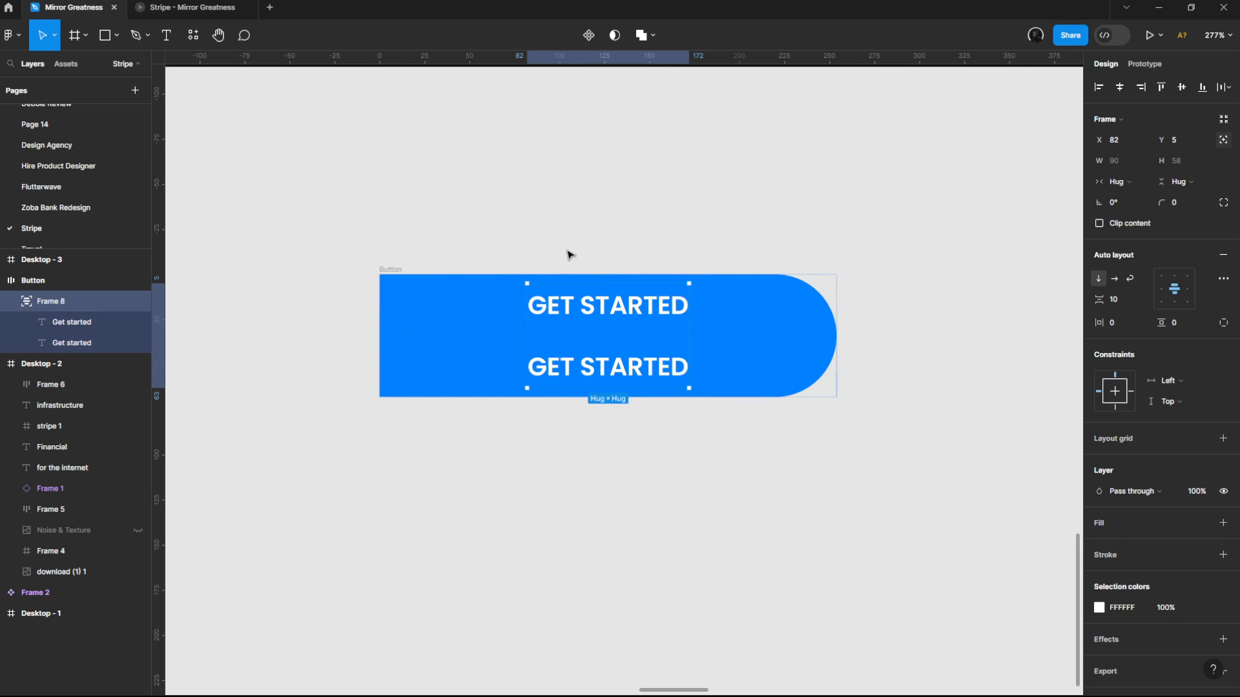
key("ctrl+z")
key("ctrl+z")
key("ctrl+z")
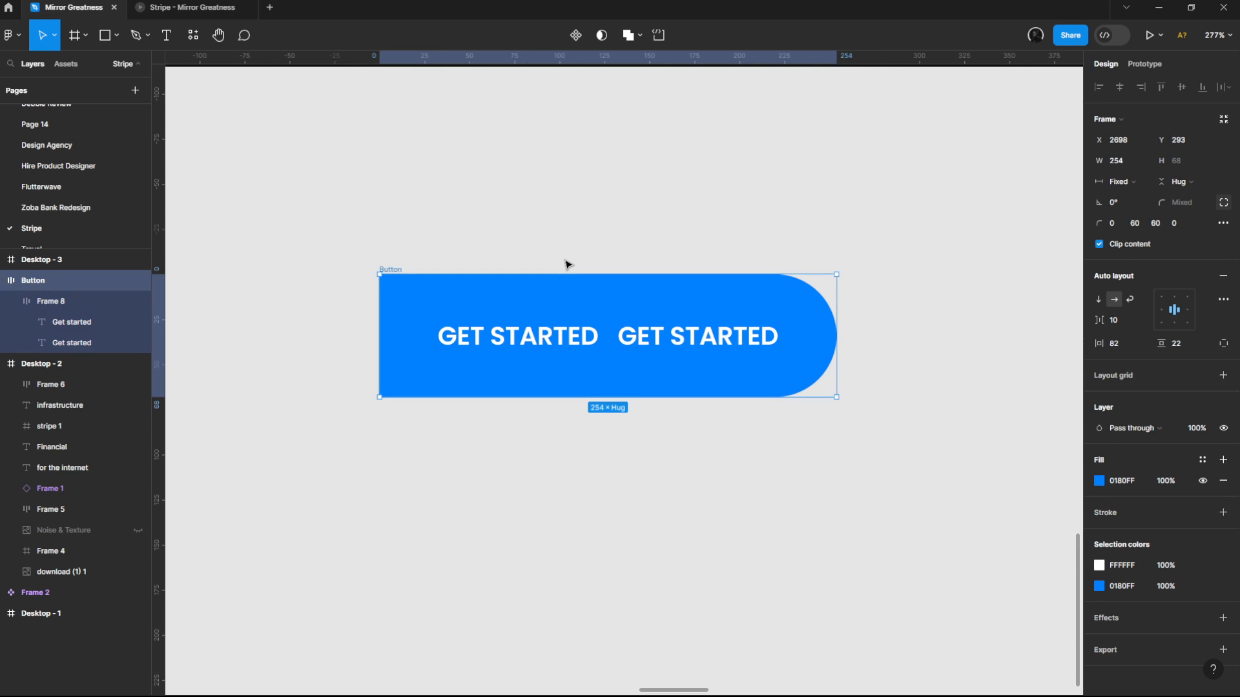
key("ctrl+z")
key("ctrl+z")
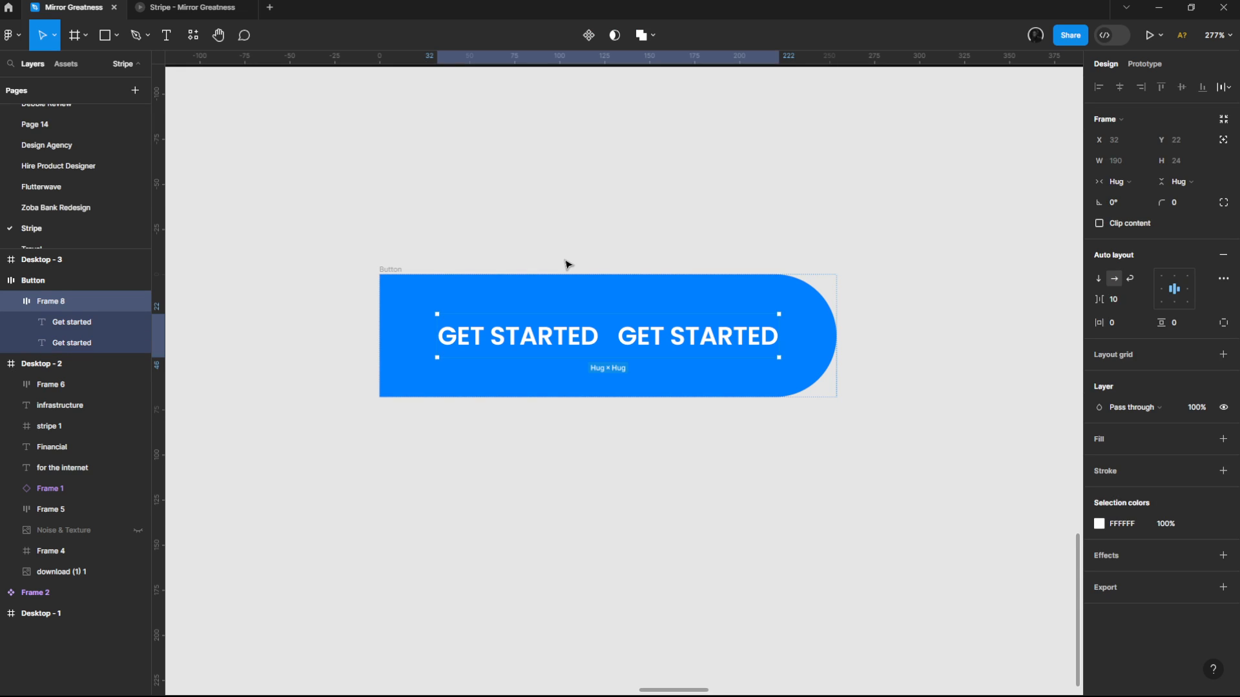
key("ctrl+z")
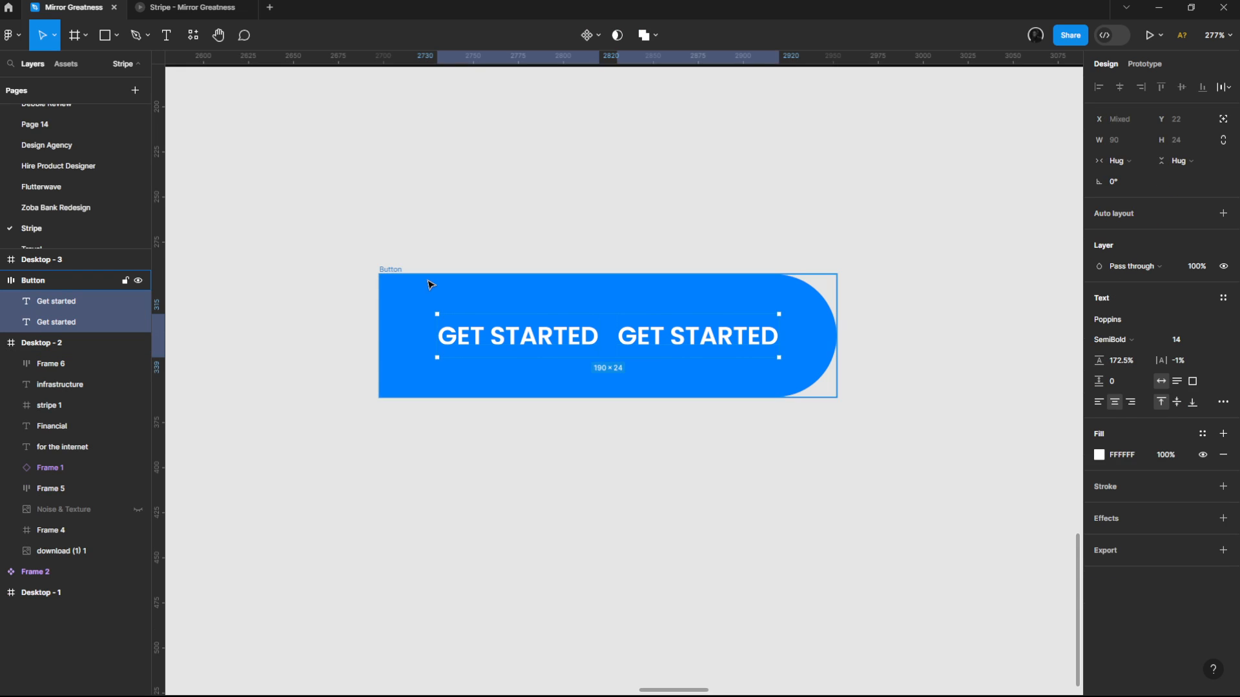
left_click(479, 252)
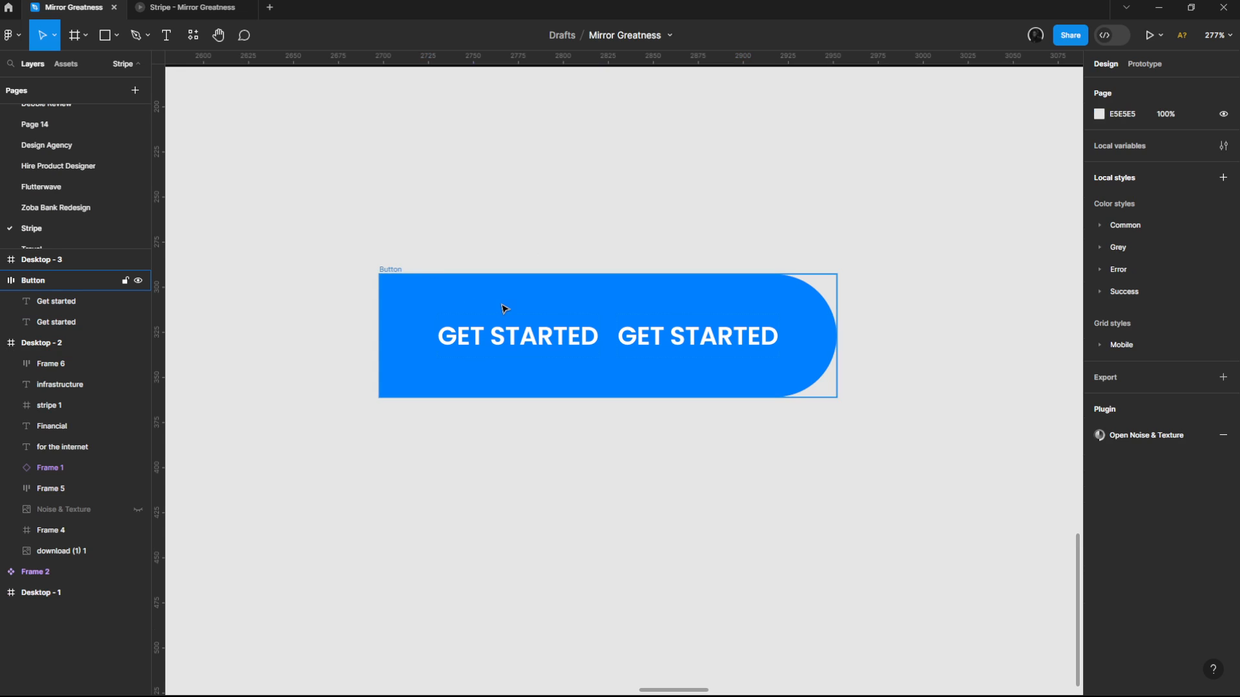
left_click(541, 335)
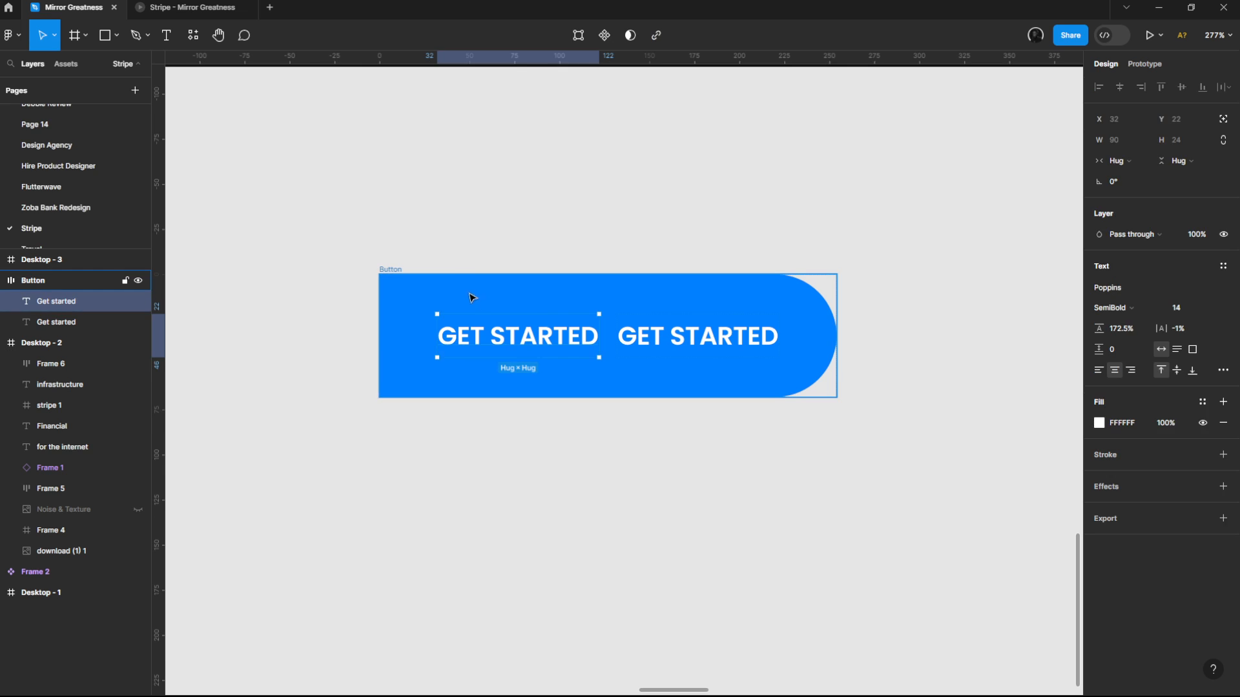
left_click(428, 283)
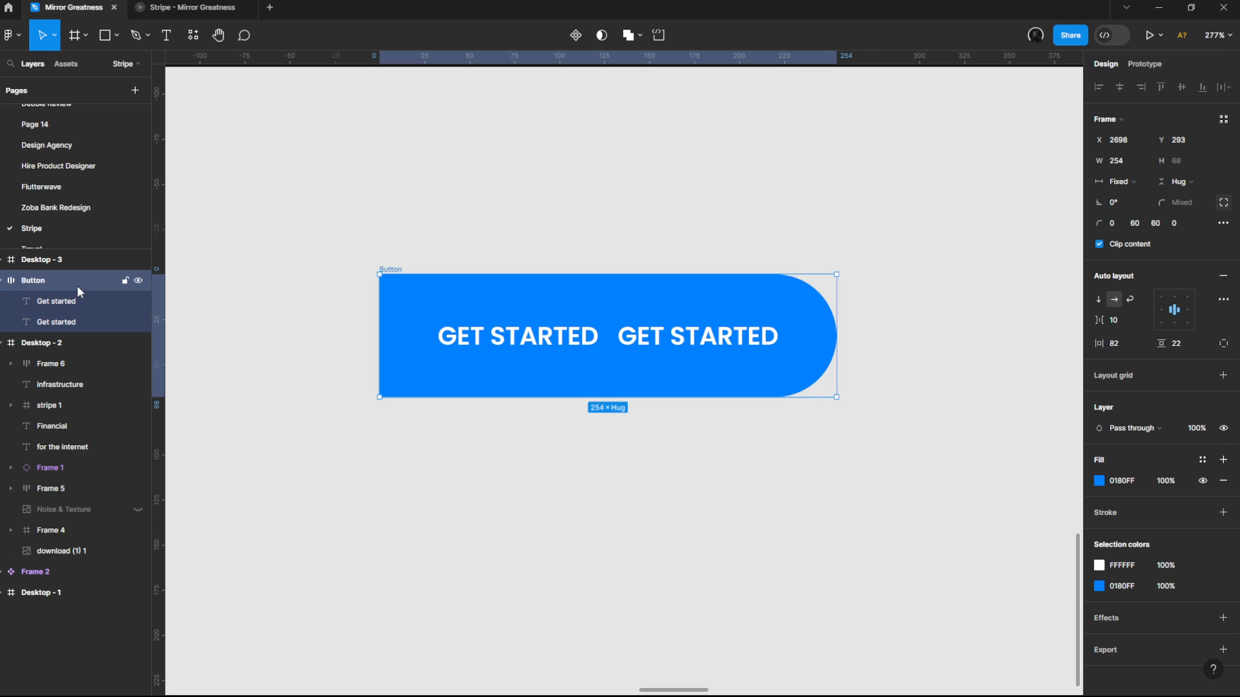
left_click(78, 303)
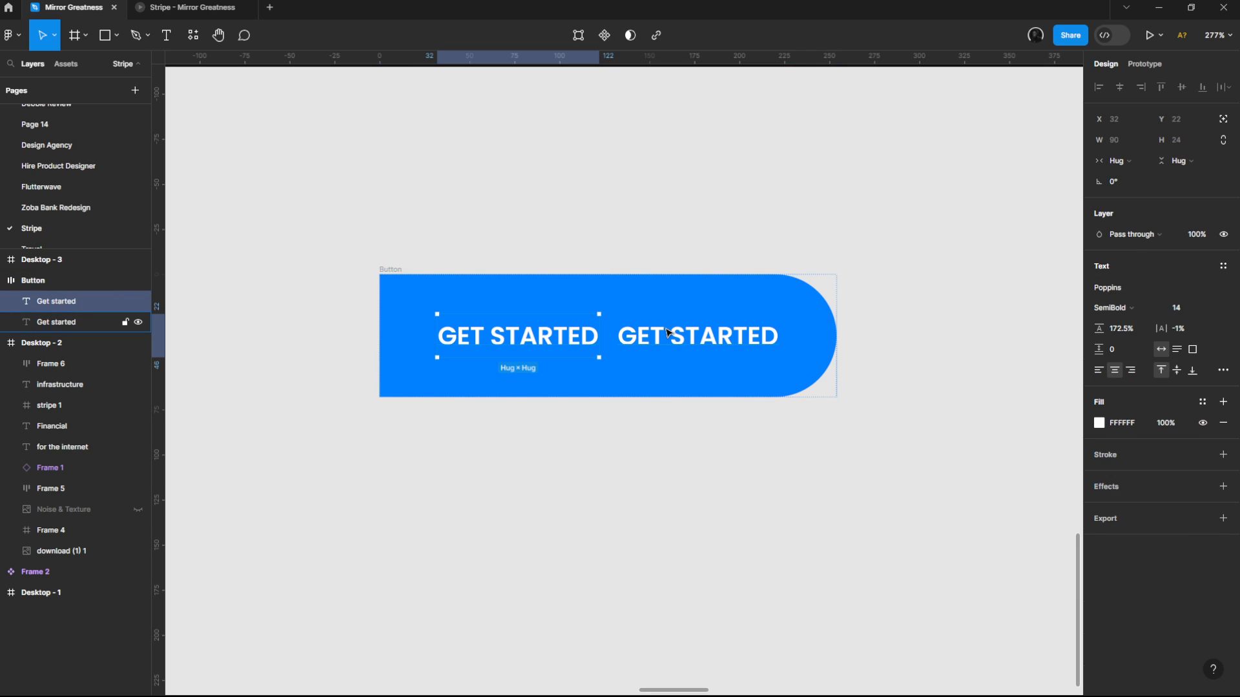
left_click(668, 333)
Step: Set the Button frame's vertical resizing to fixed height and its auto layout direction to vertical
left_click(396, 267)
left_click(396, 263)
left_click(395, 266)
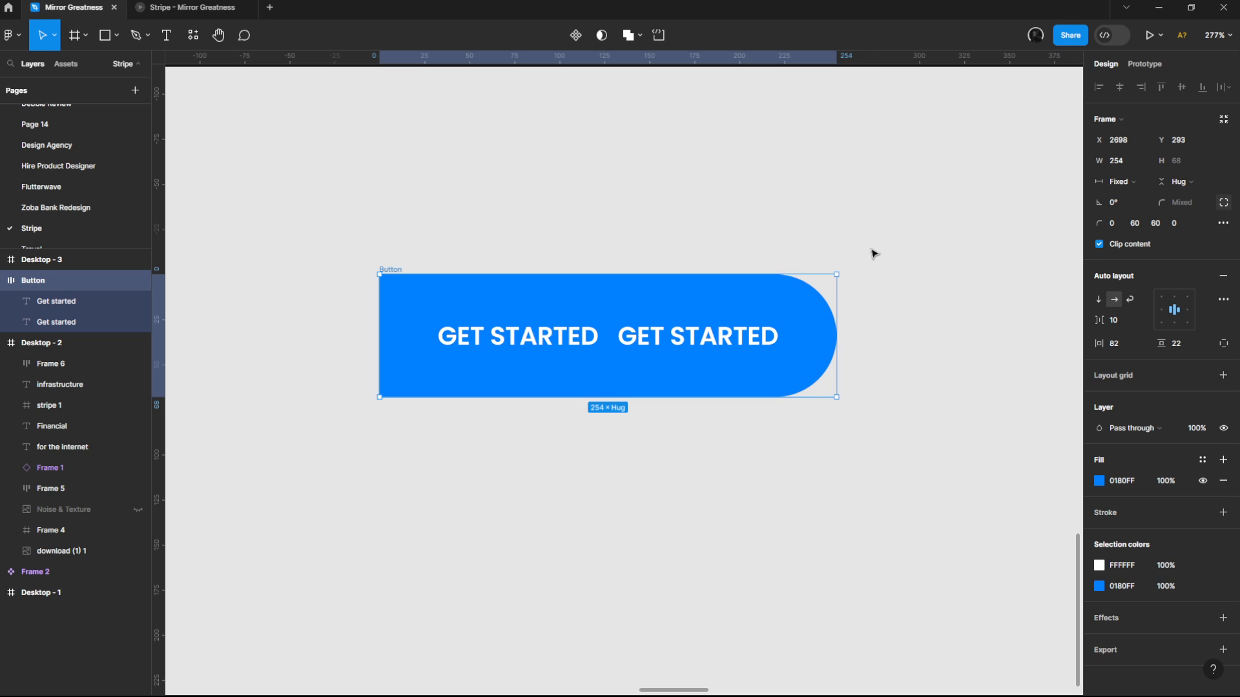
left_click(1175, 182)
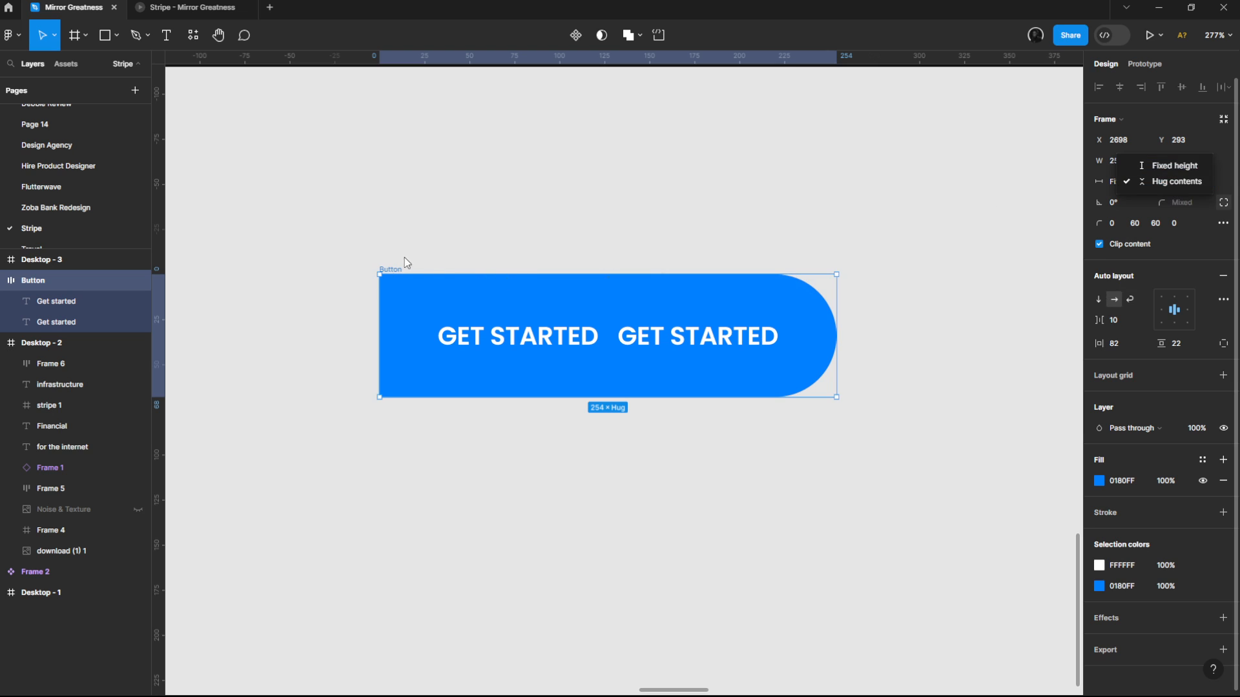
left_click(1148, 172)
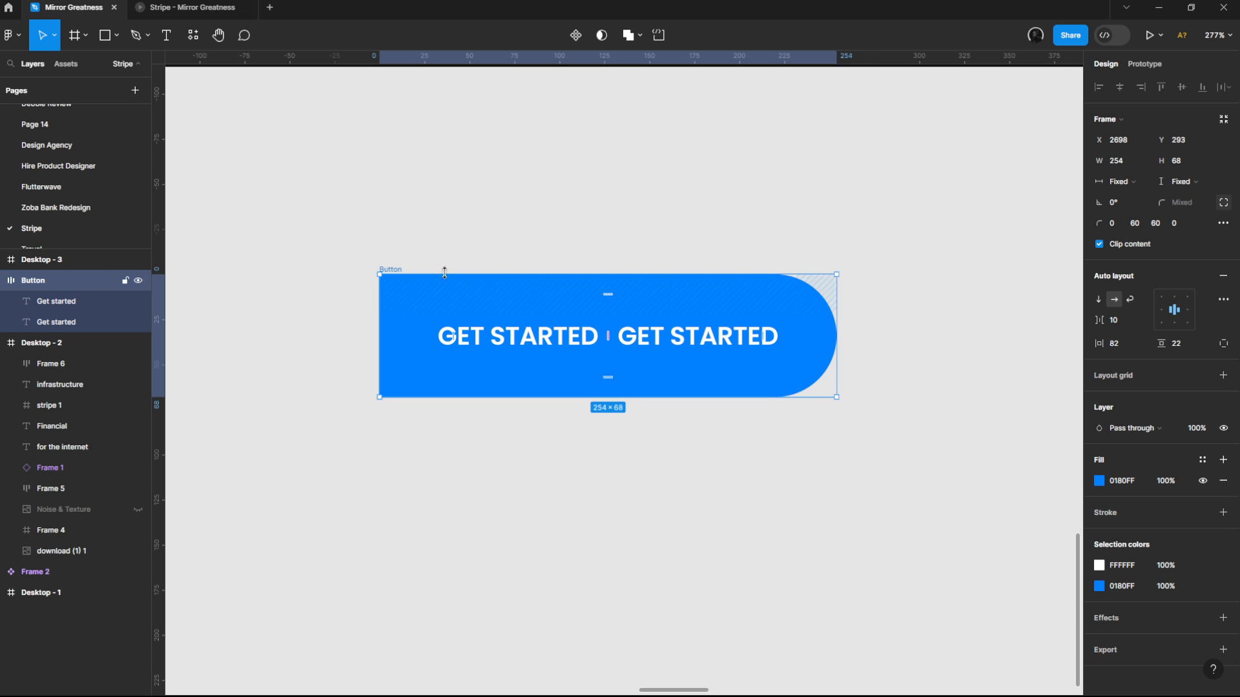
left_click(1099, 299)
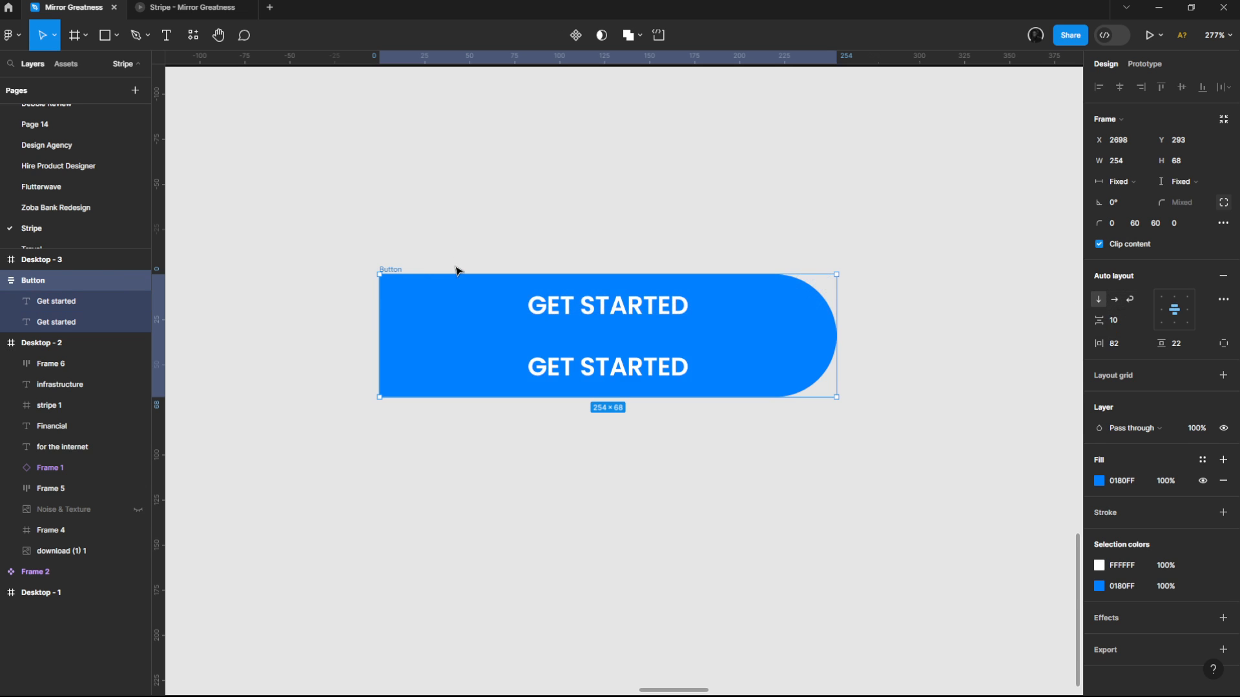
Step: Try stretching the Button frame upward to a height of 111 and undo the resize
left_click(459, 234)
left_click(465, 280)
left_click_drag(467, 275, 477, 196)
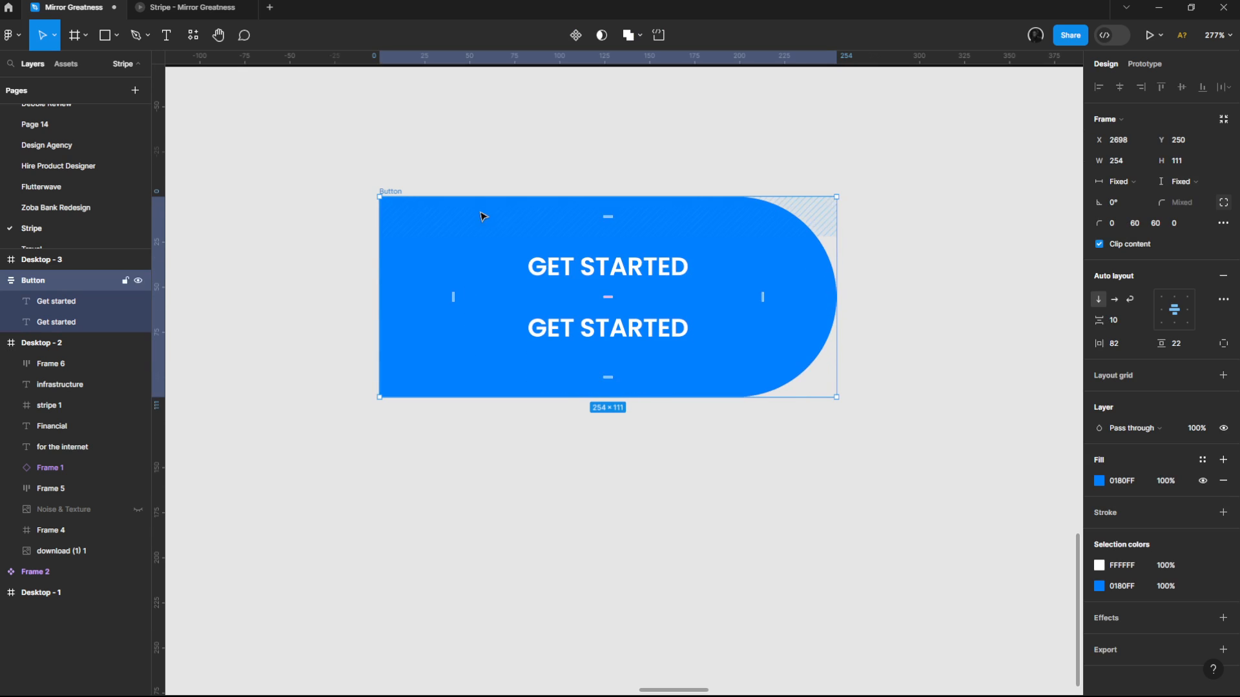
key("ctrl+z")
Step: Try hug contents as the Button frame's vertical resizing and undo that change
left_click(1180, 182)
left_click(1189, 195)
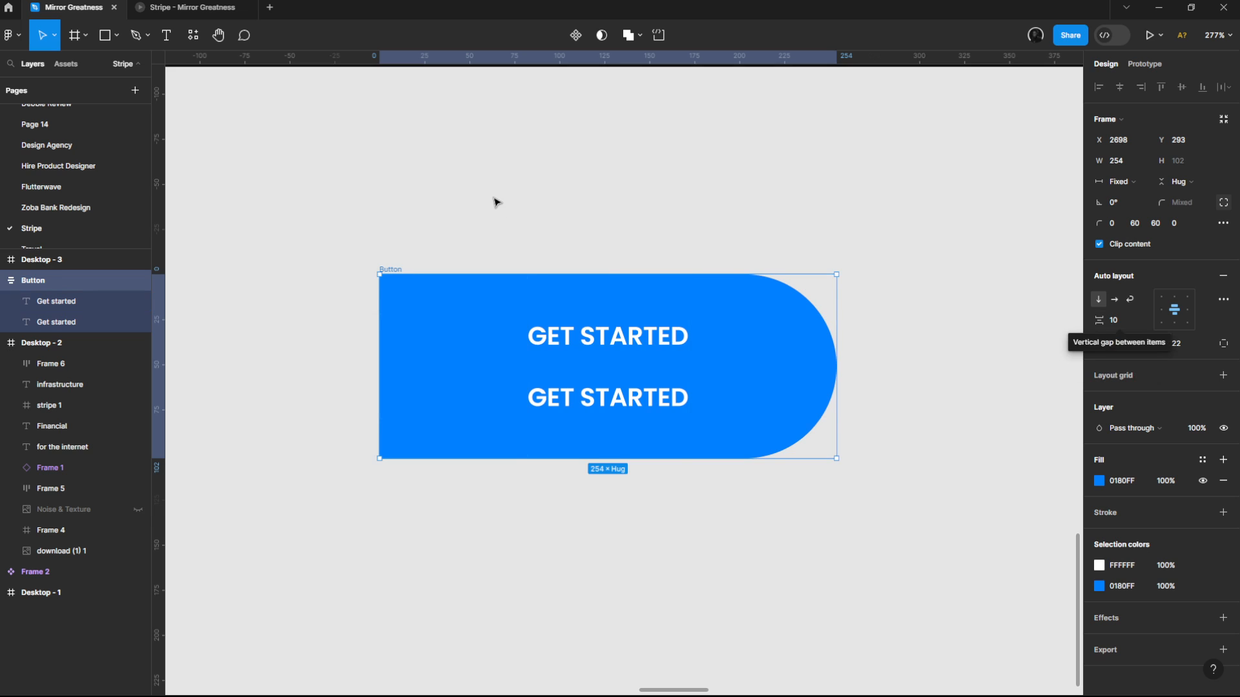
key("ctrl+z")
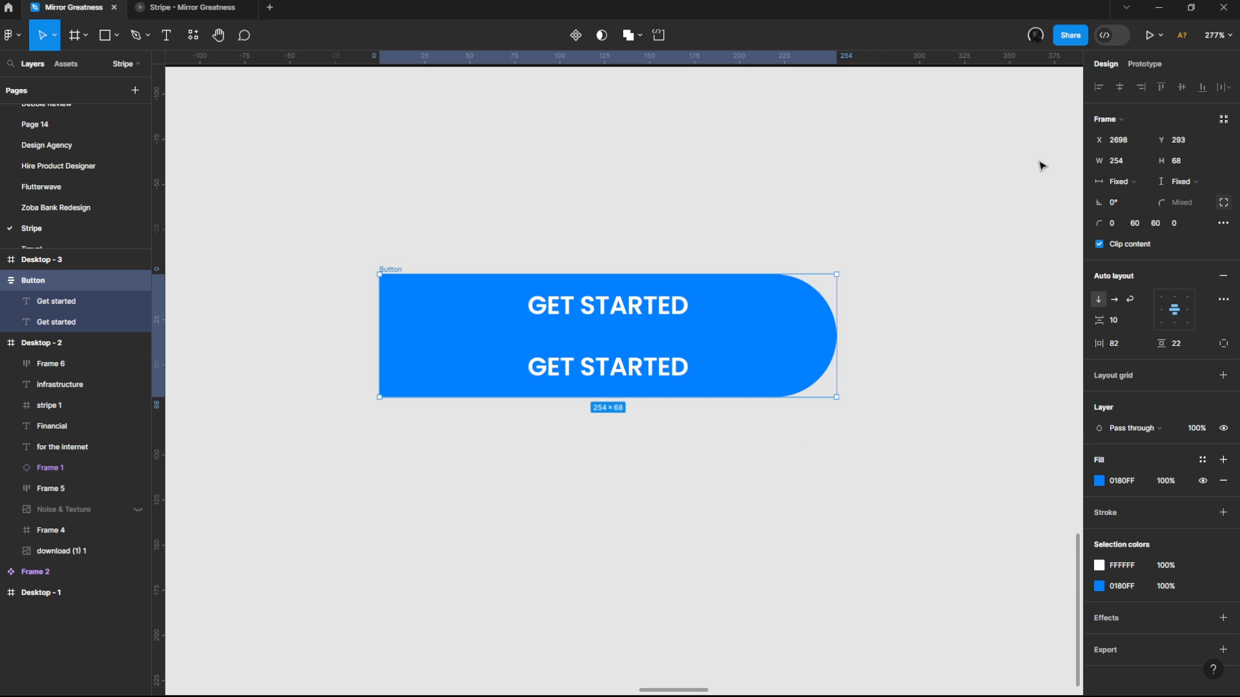
left_click(1176, 183)
left_click(716, 203)
Step: Give both Get started texts absolute position and move them down together until the upper one sits at Y 24
left_click(639, 308)
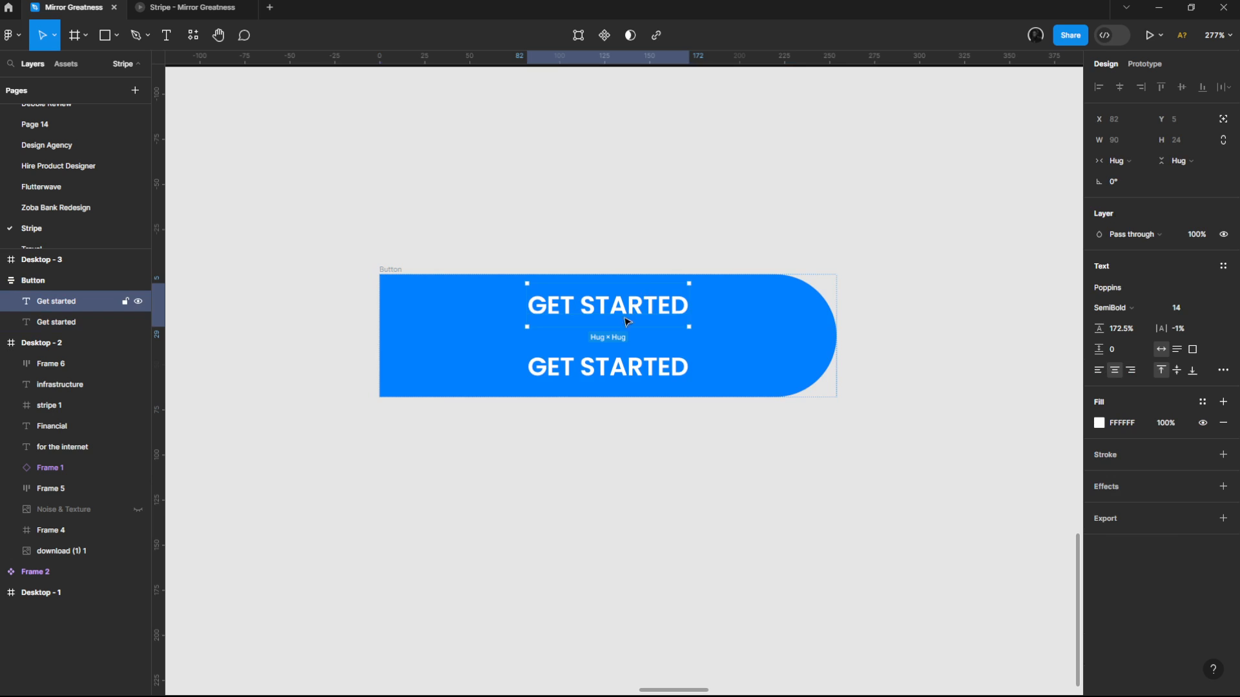
left_click(614, 361, "shift")
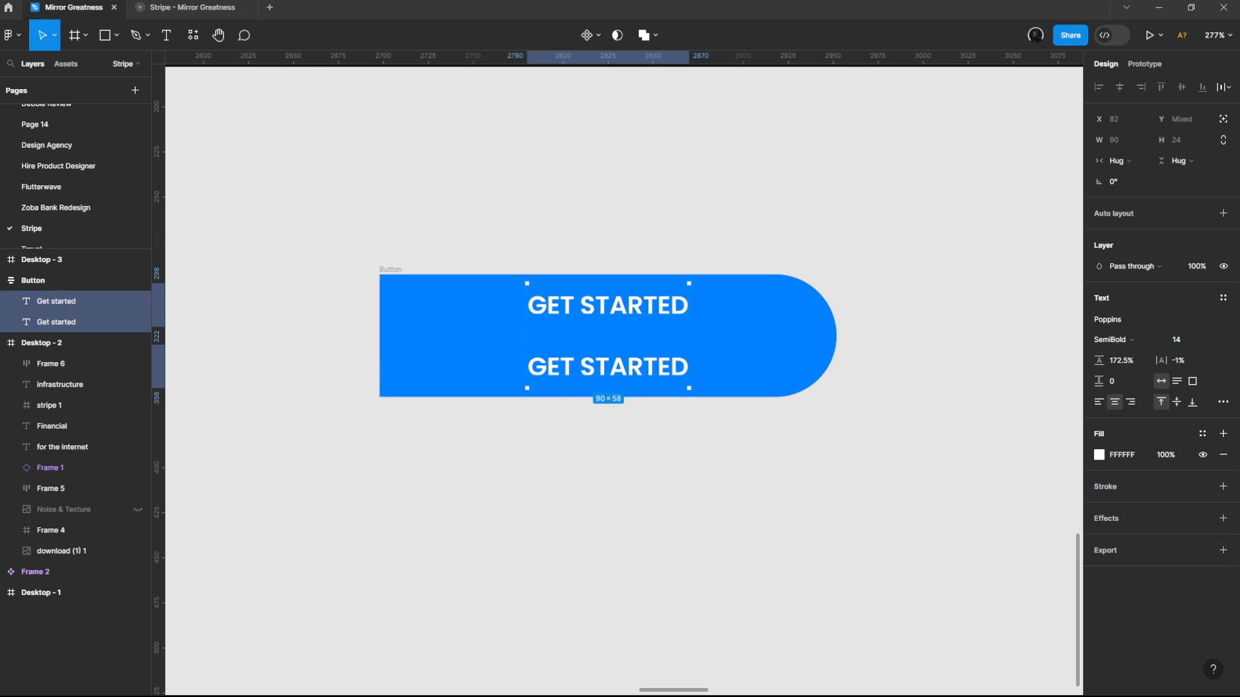
left_click(1224, 118)
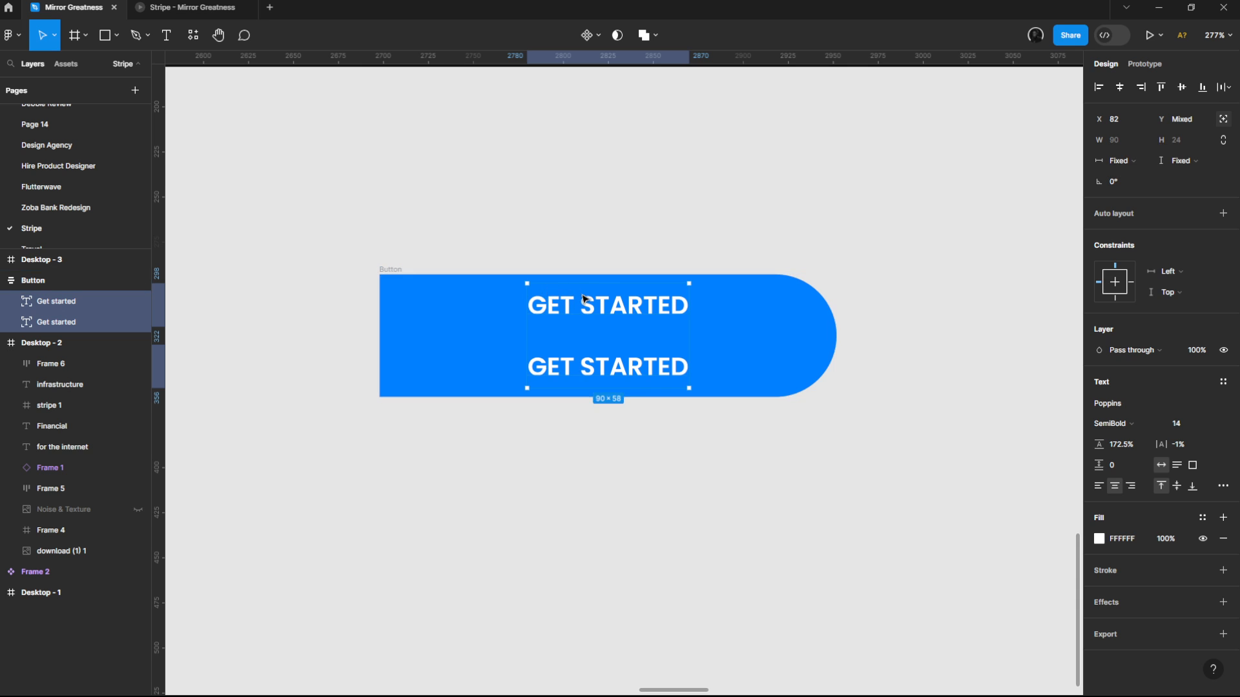
left_click_drag(594, 301, 598, 331)
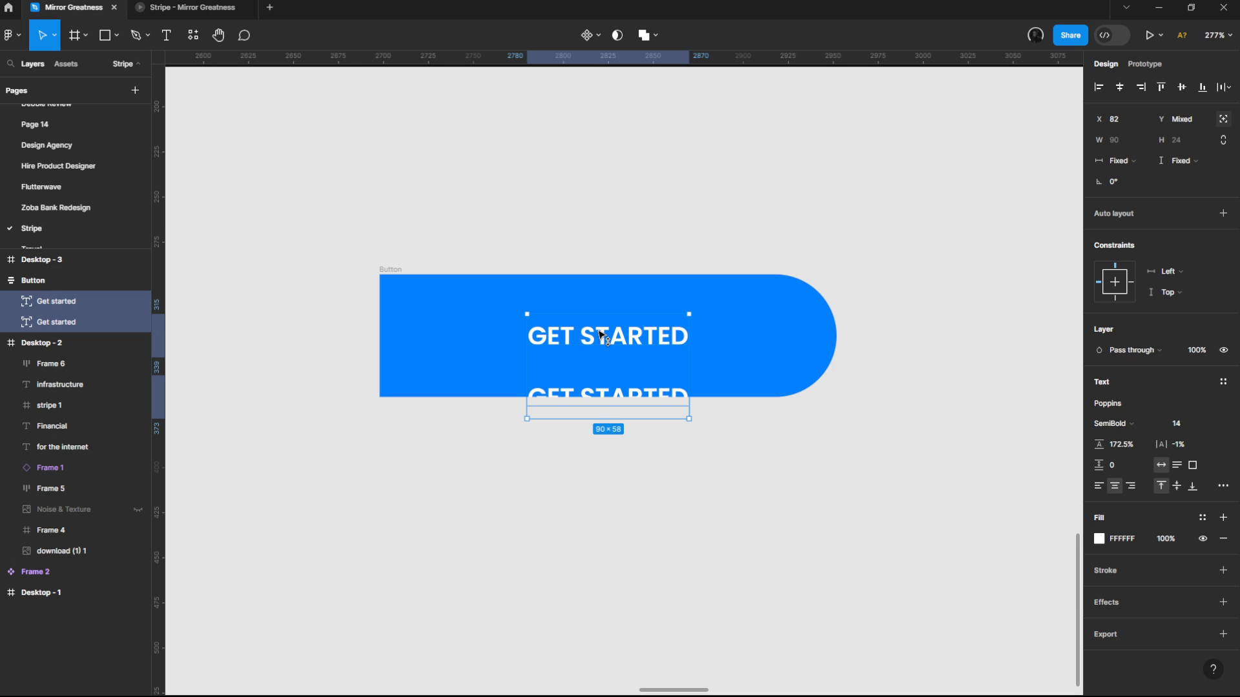
left_click_drag(602, 336, 602, 340)
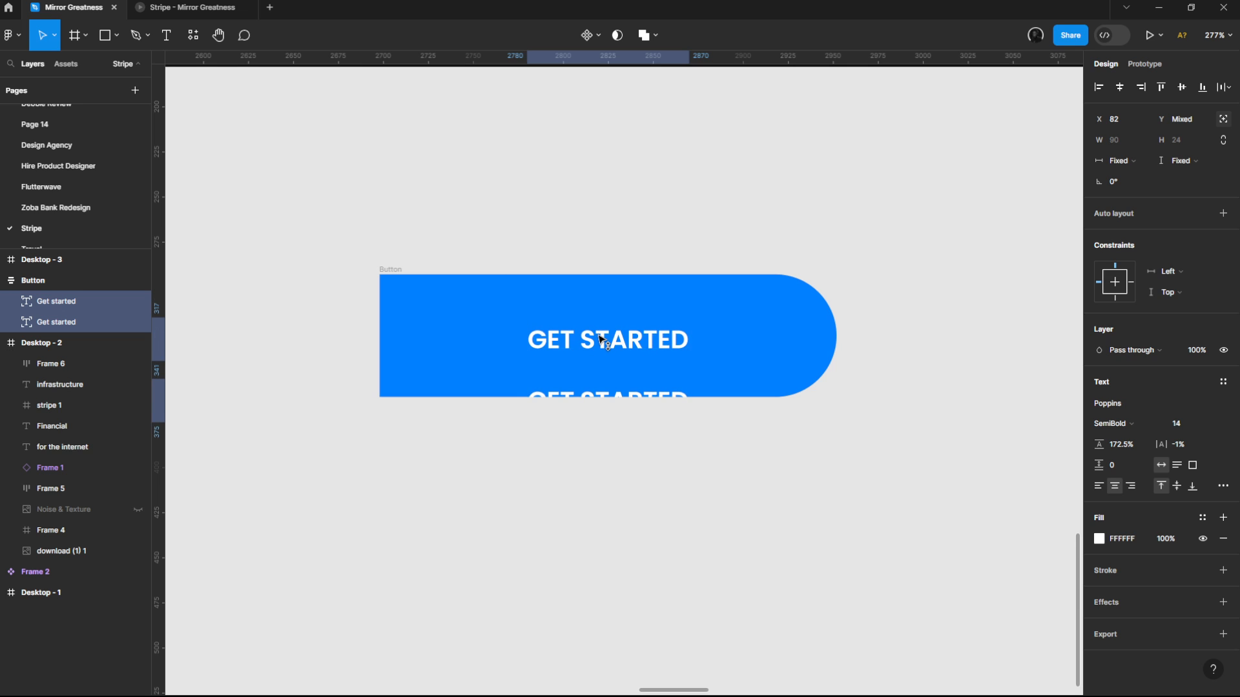
Step: Center the upper Get started text vertically and horizontally within the button
left_click(602, 340)
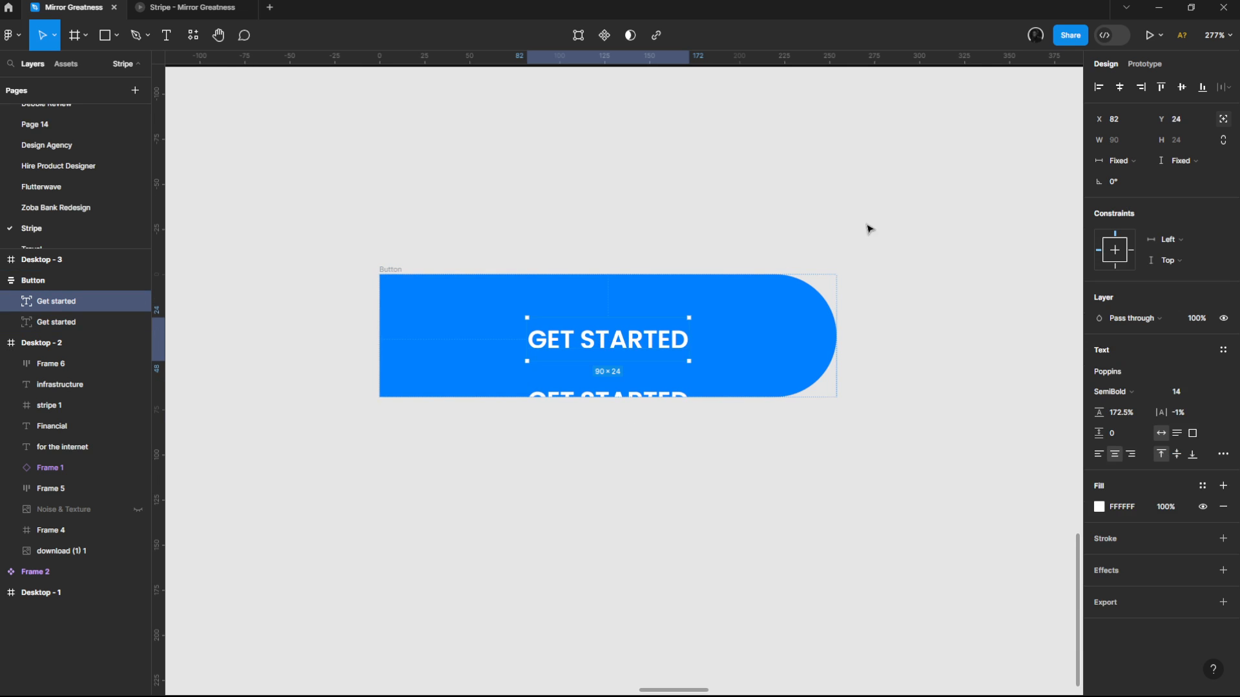
left_click(1188, 89)
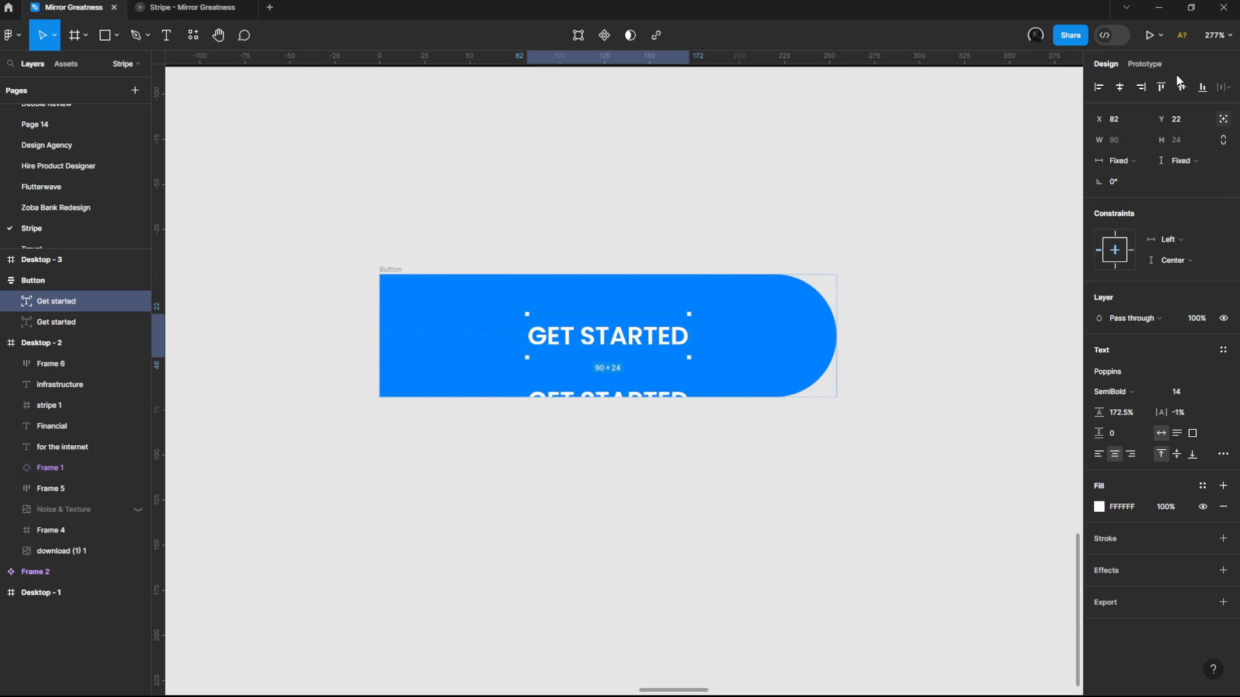
left_click(1113, 95)
Step: Turn the Button frame into a component and add a second variant to it
left_click(713, 438)
left_click(692, 381)
scroll(621, 435, "down", 1)
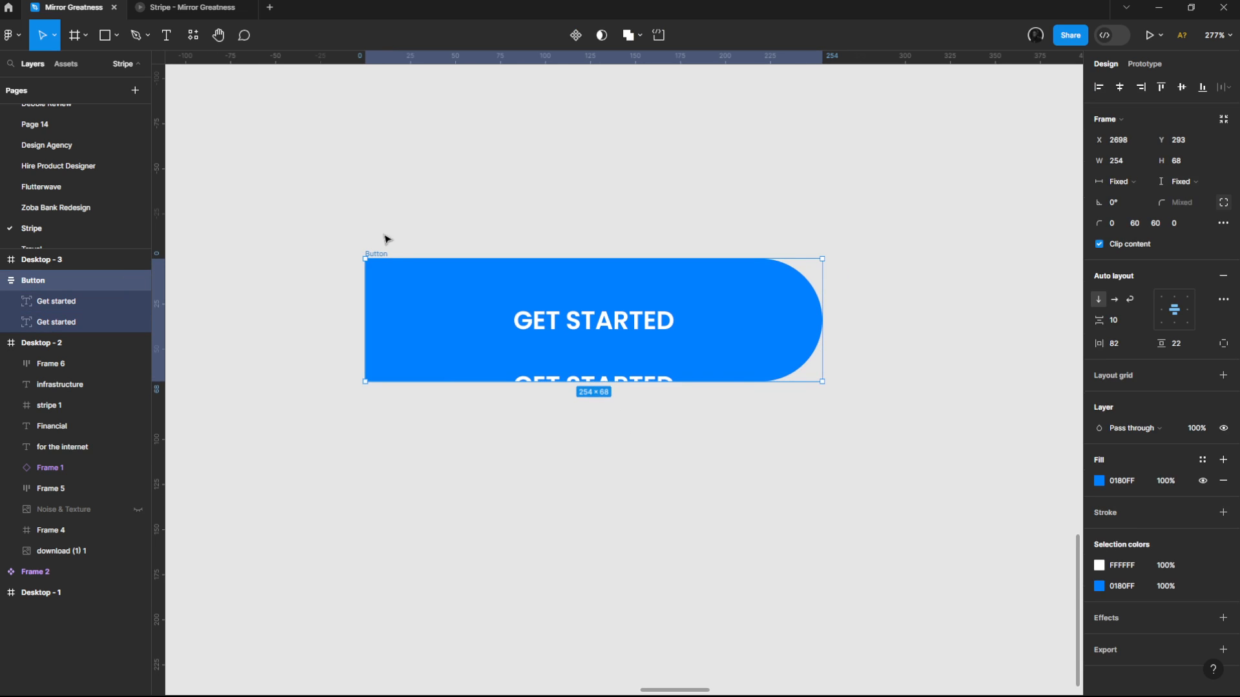
left_click(574, 35)
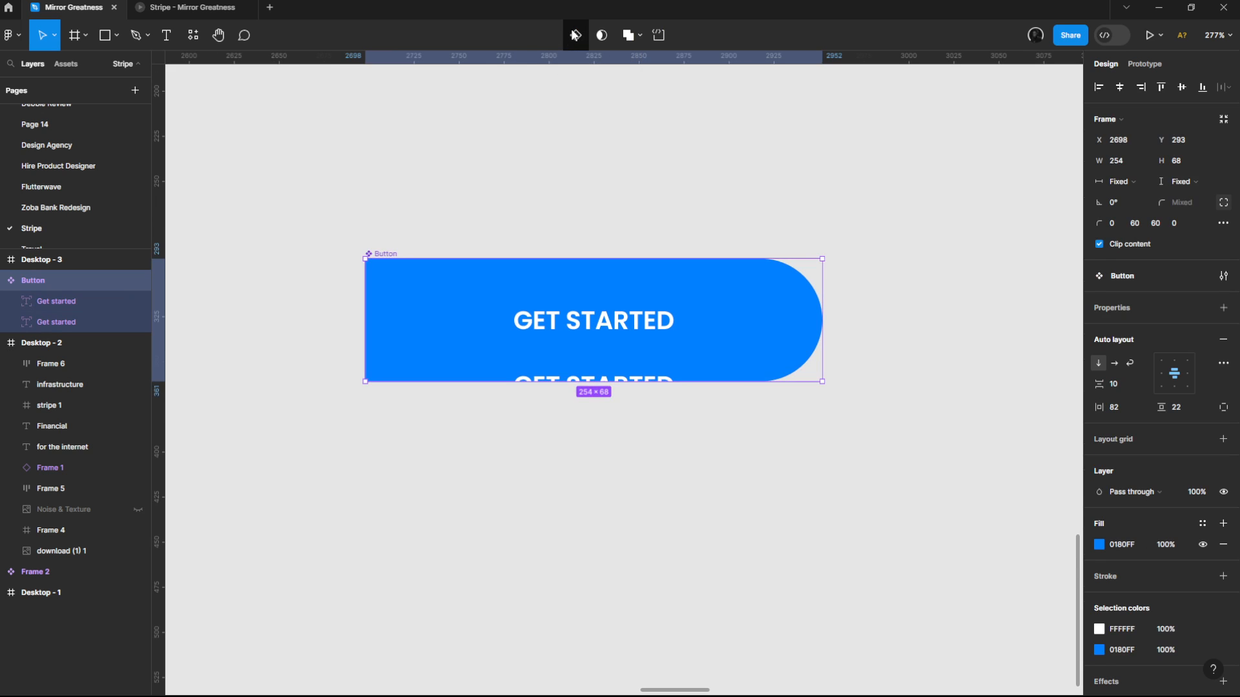
left_click(575, 36)
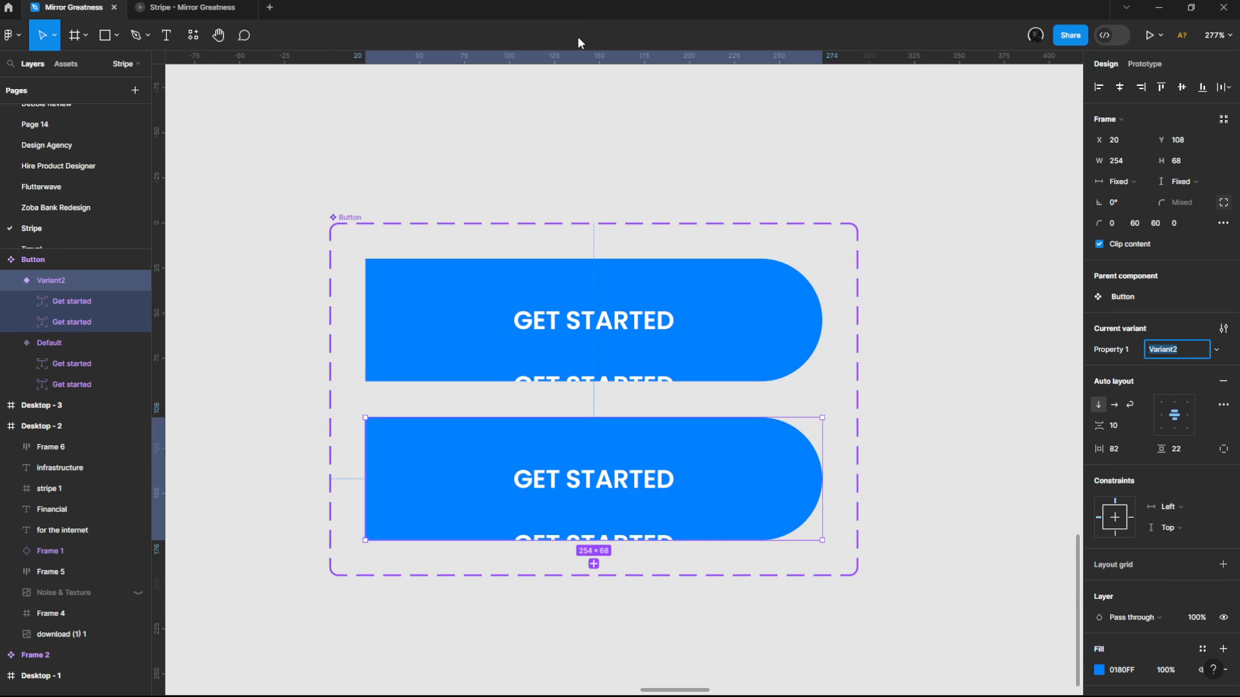
left_click(531, 97)
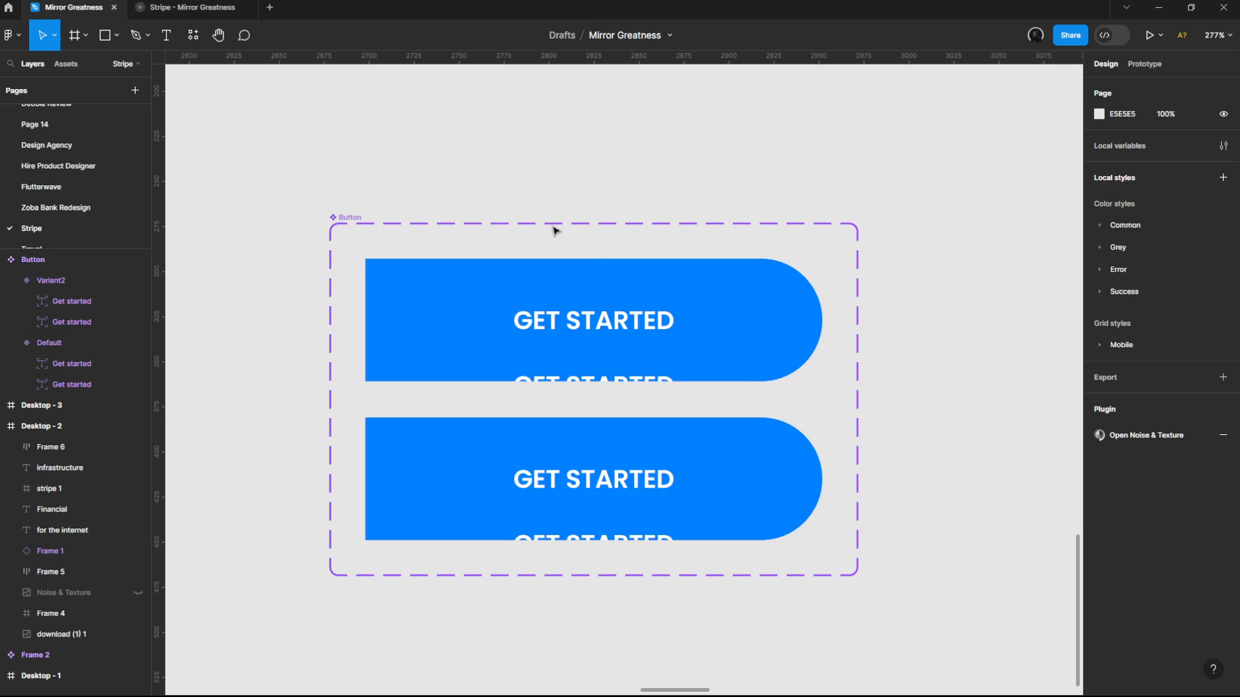
Step: Set the opacity of the lower Get started text in the Default variant to 0%
left_click(583, 326)
left_click(583, 326)
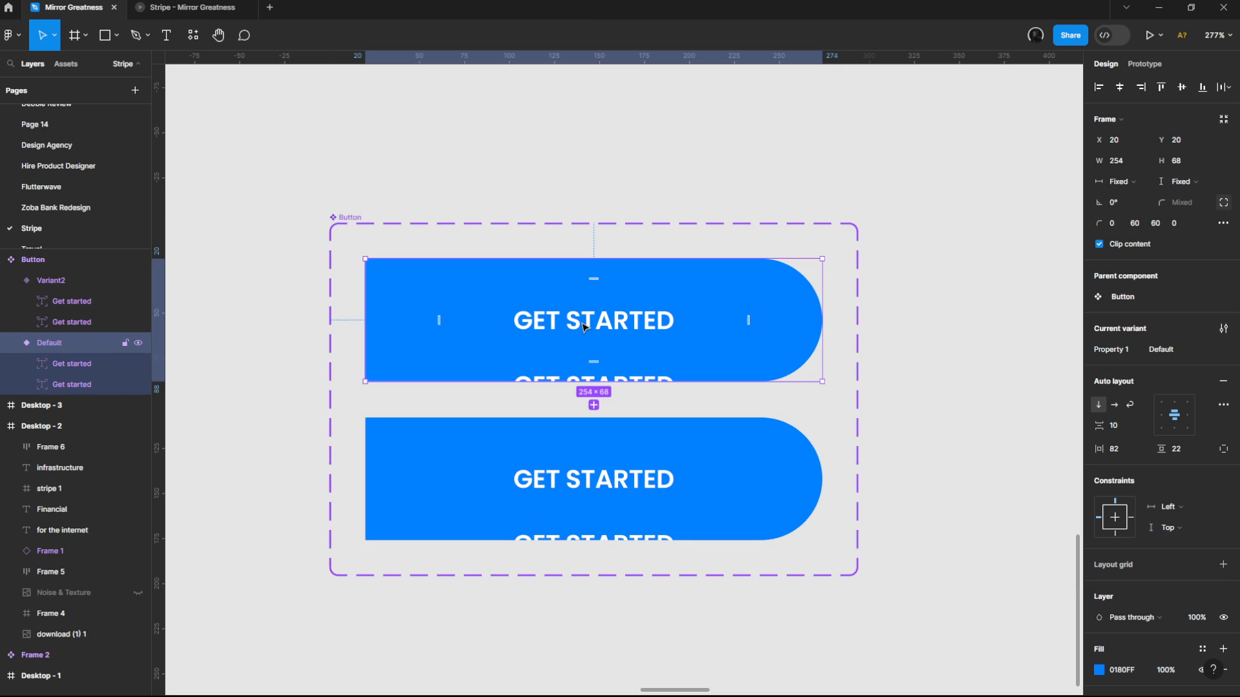
left_click(561, 381)
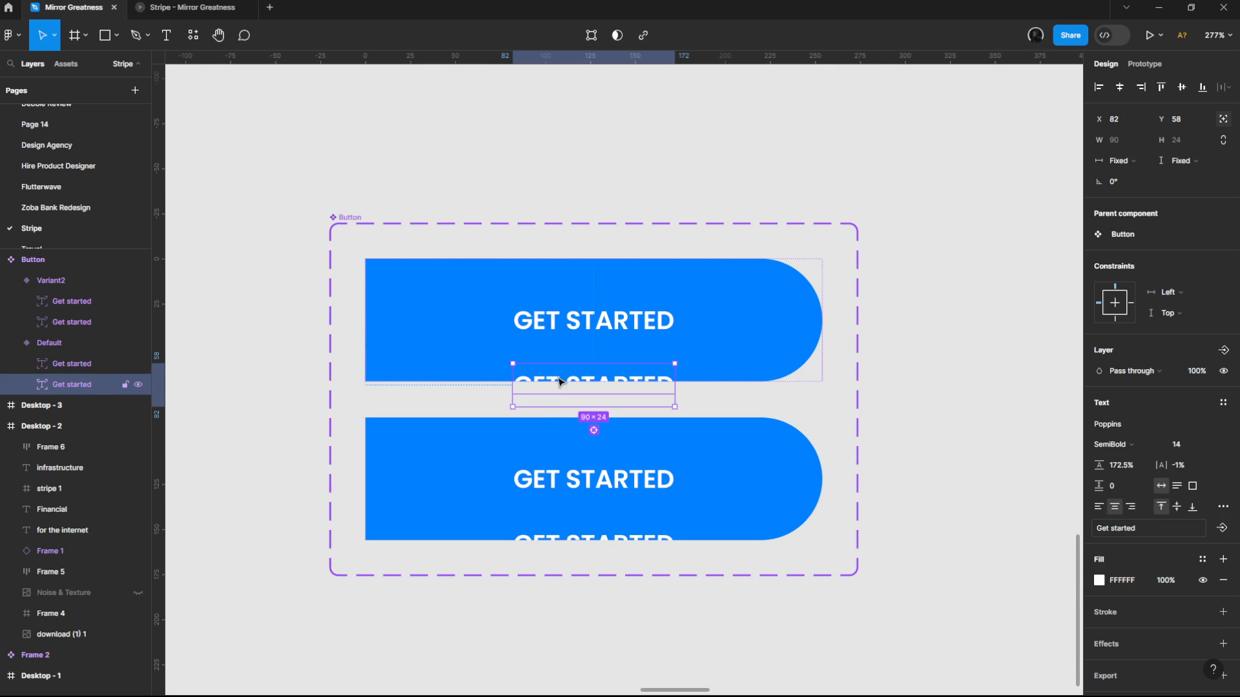
left_click(1209, 369)
type("0")
key("Return")
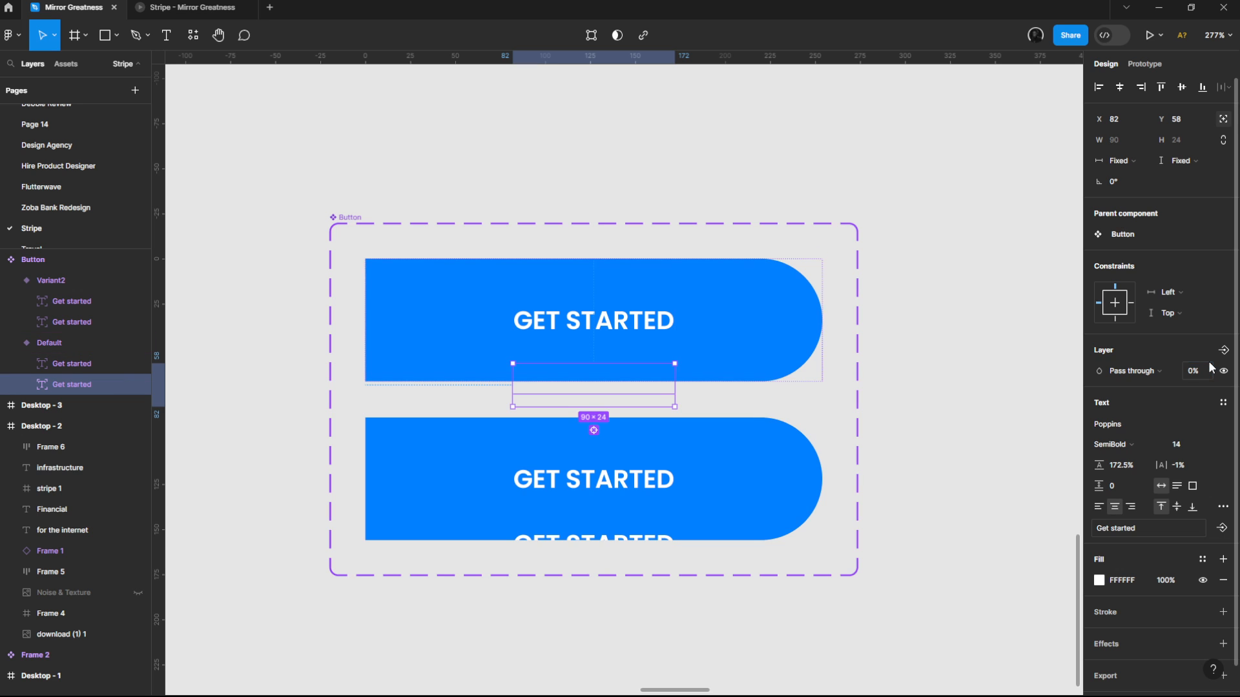
Step: In Variant2, move both Get started texts up together and center the lower one within the button
left_click(605, 495)
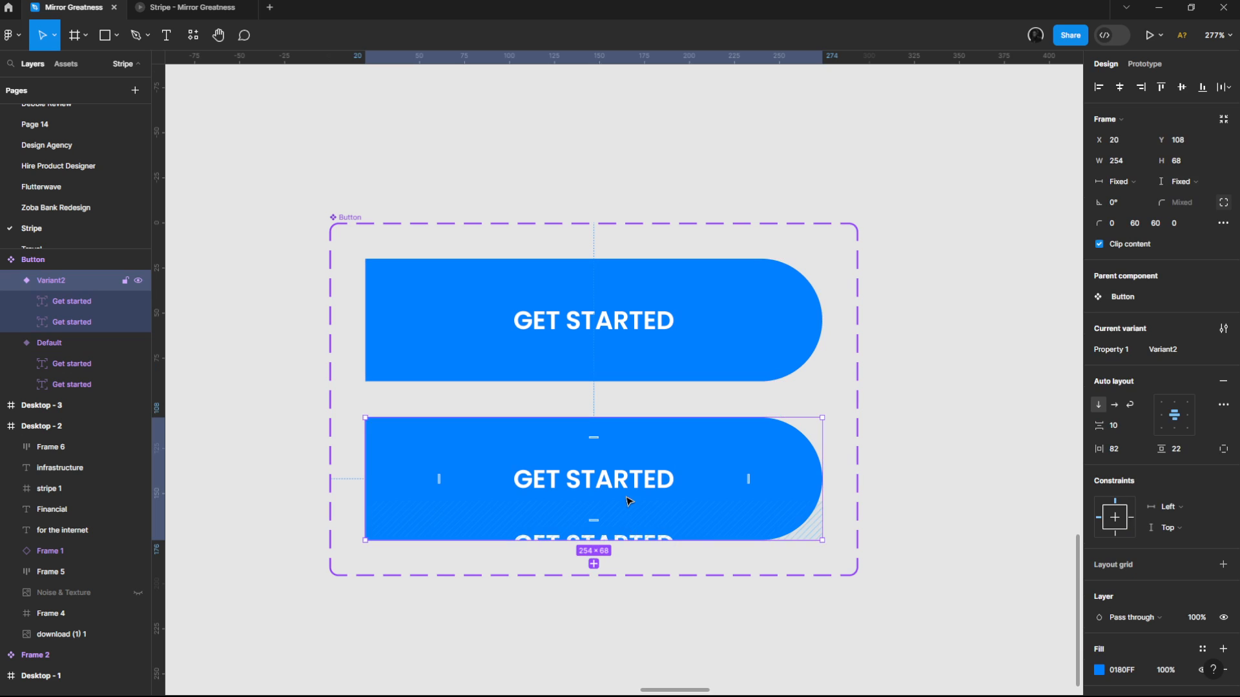
left_click(632, 485)
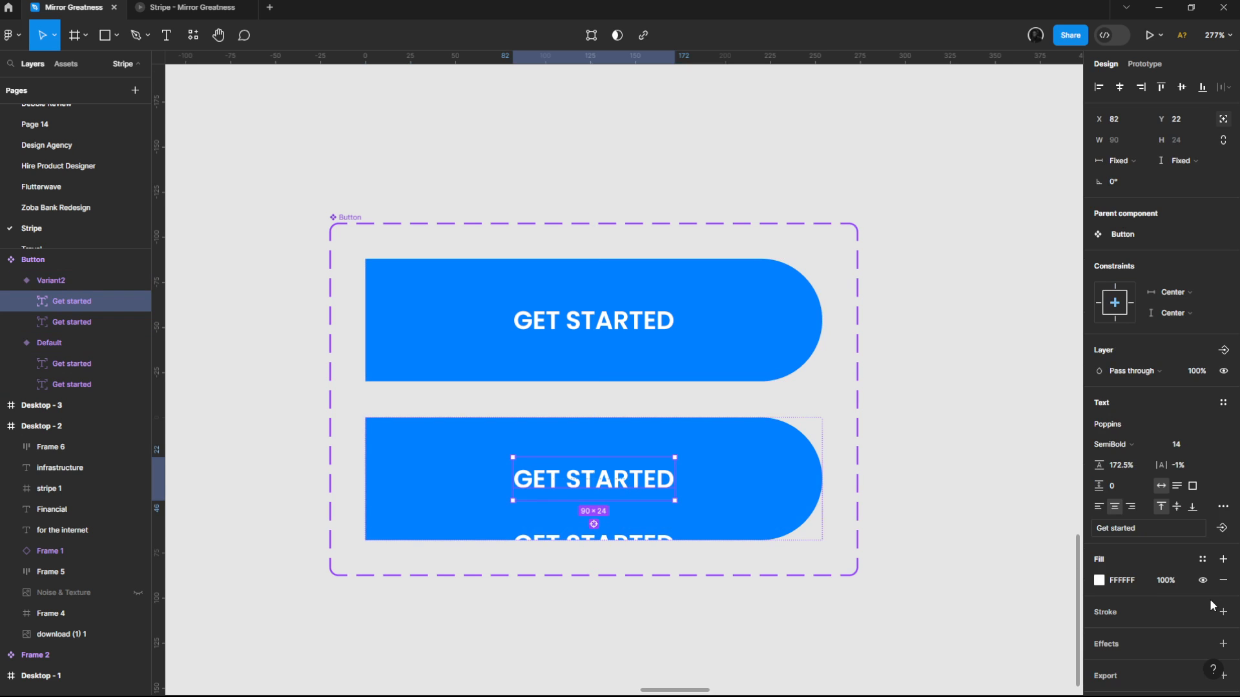
left_click(626, 526, "shift")
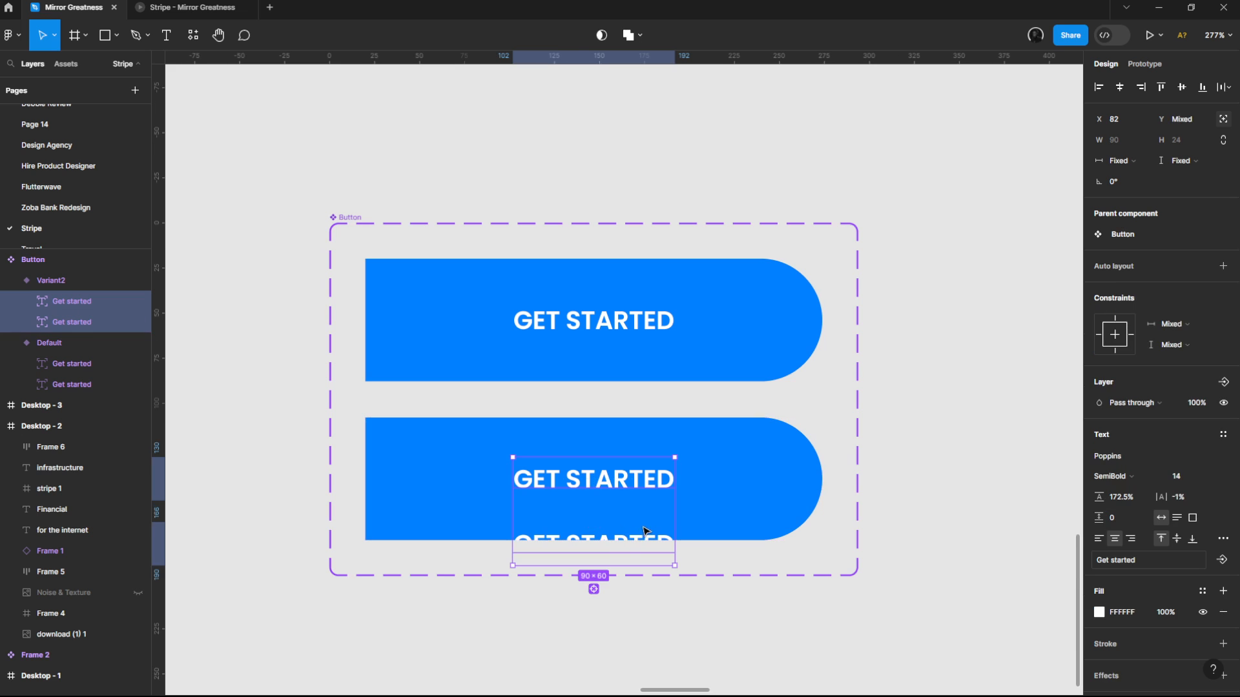
left_click_drag(645, 532, 646, 463)
left_click(625, 483)
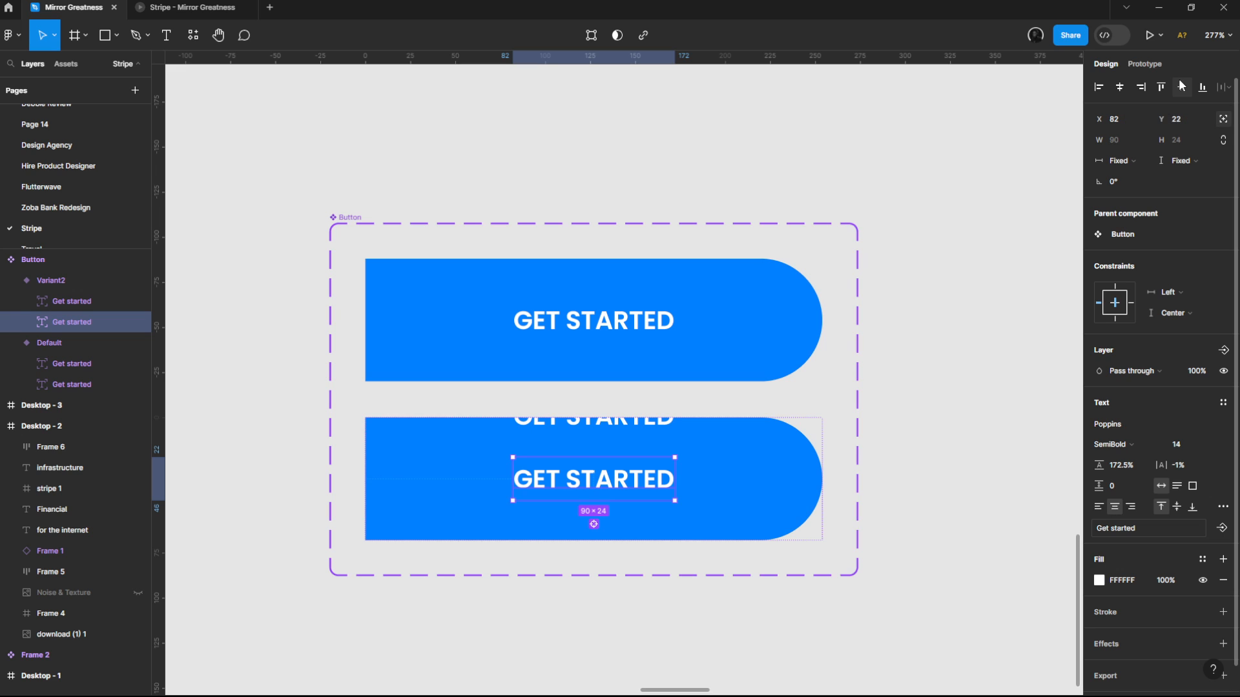
left_click(1119, 89)
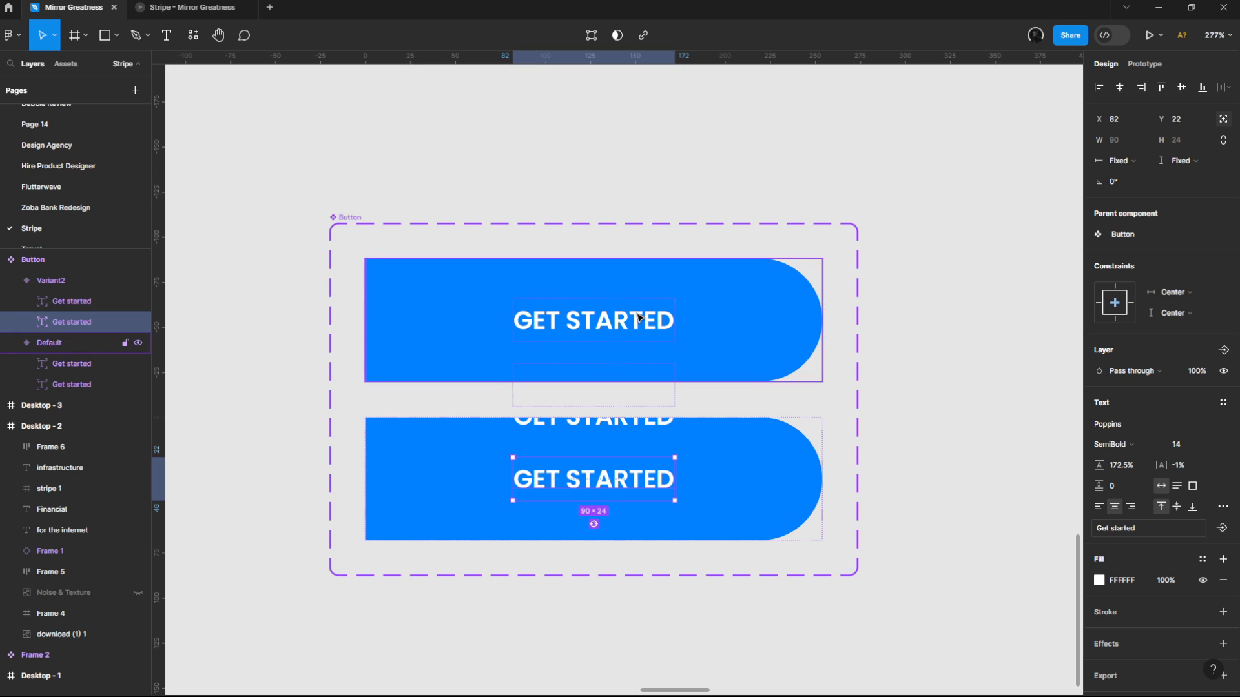
Step: Create a shared text property named Text for all four Get started labels in both variants
left_click(618, 431, "shift")
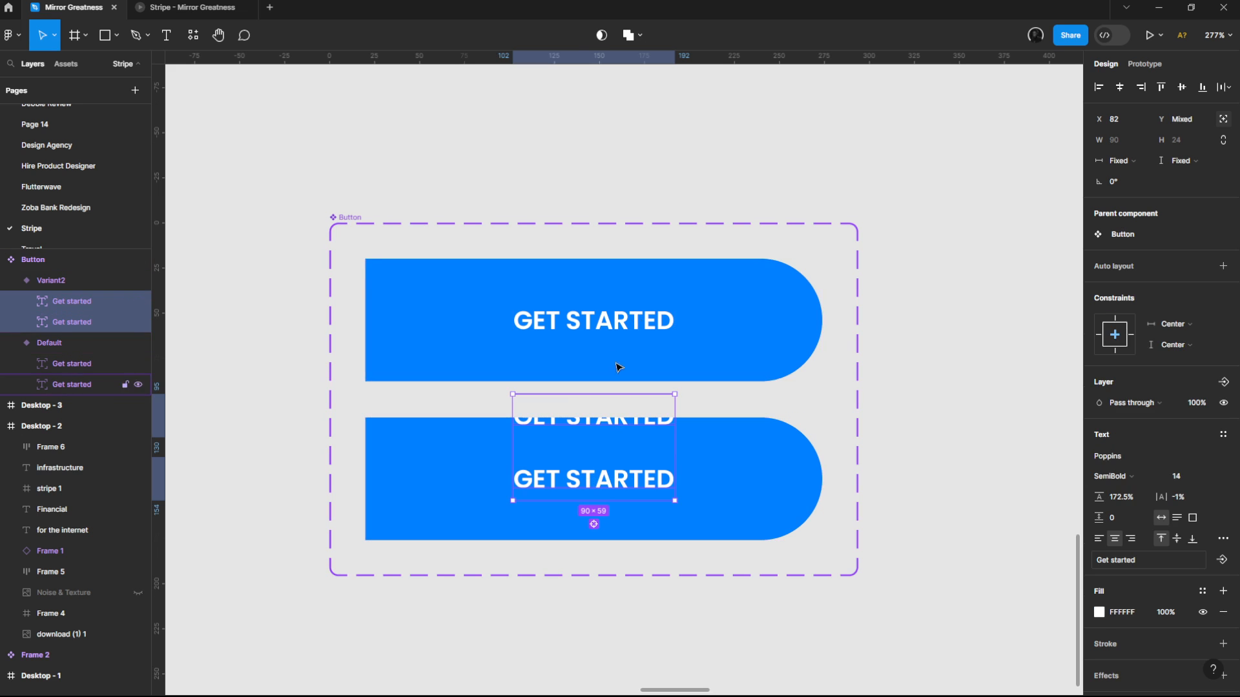
left_click(610, 370, "shift")
left_click(636, 321, "shift")
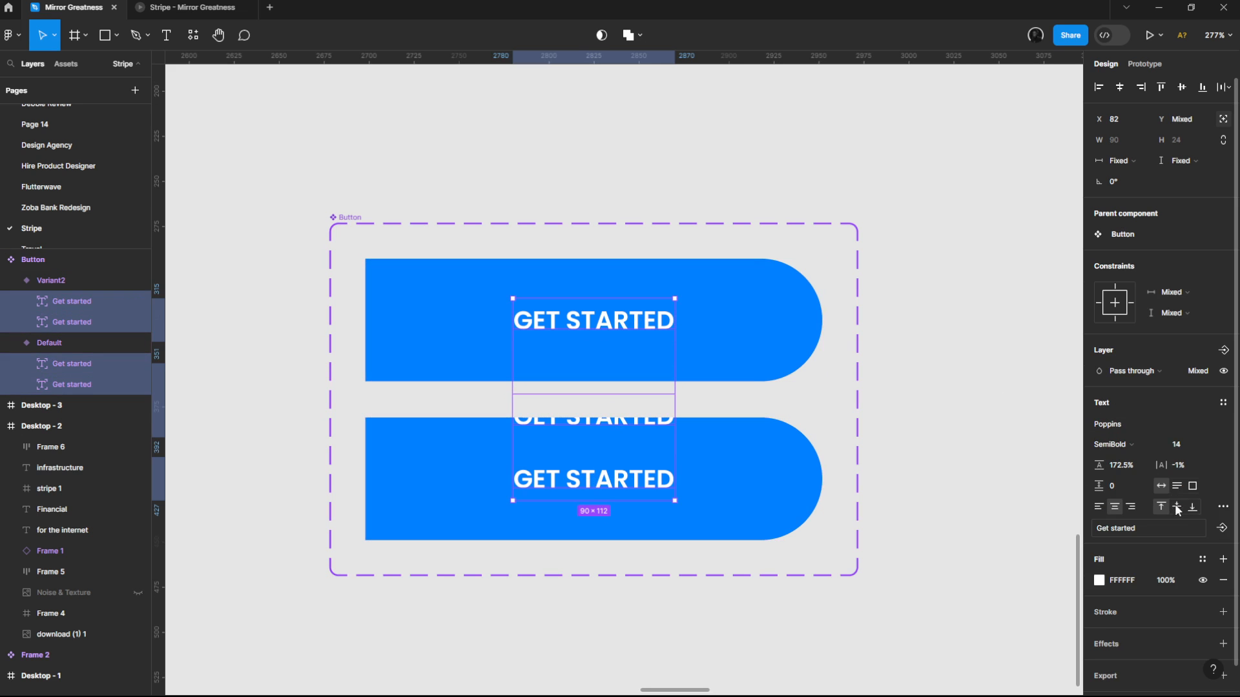
left_click(1222, 528)
left_click(659, 354)
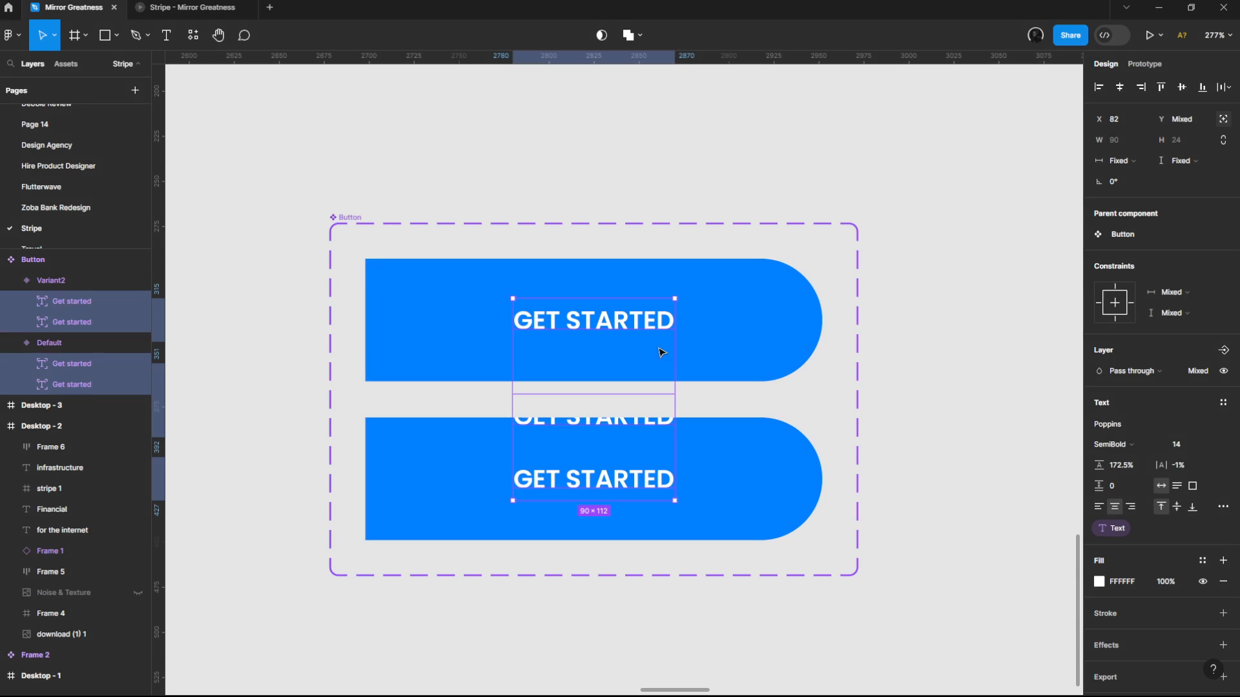
Step: Add a While hovering interaction to the Default variant that changes it to Variant2
left_click(622, 324)
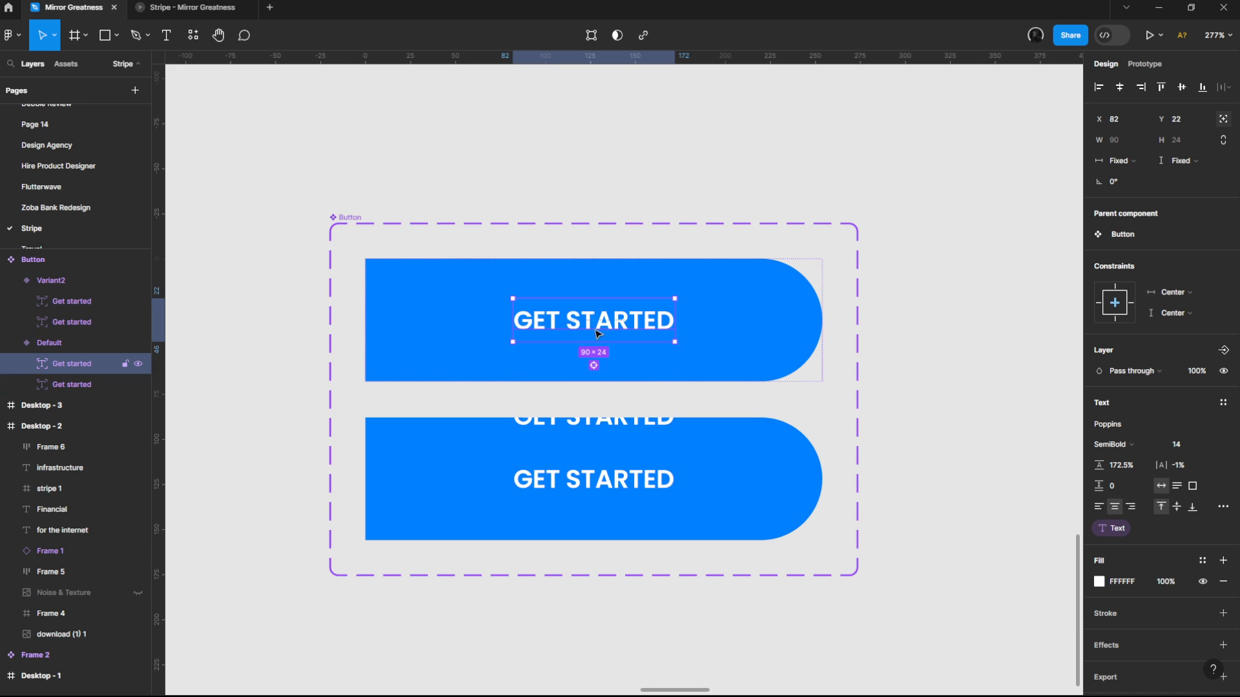
left_click(448, 338)
left_click(583, 316)
left_click(466, 323)
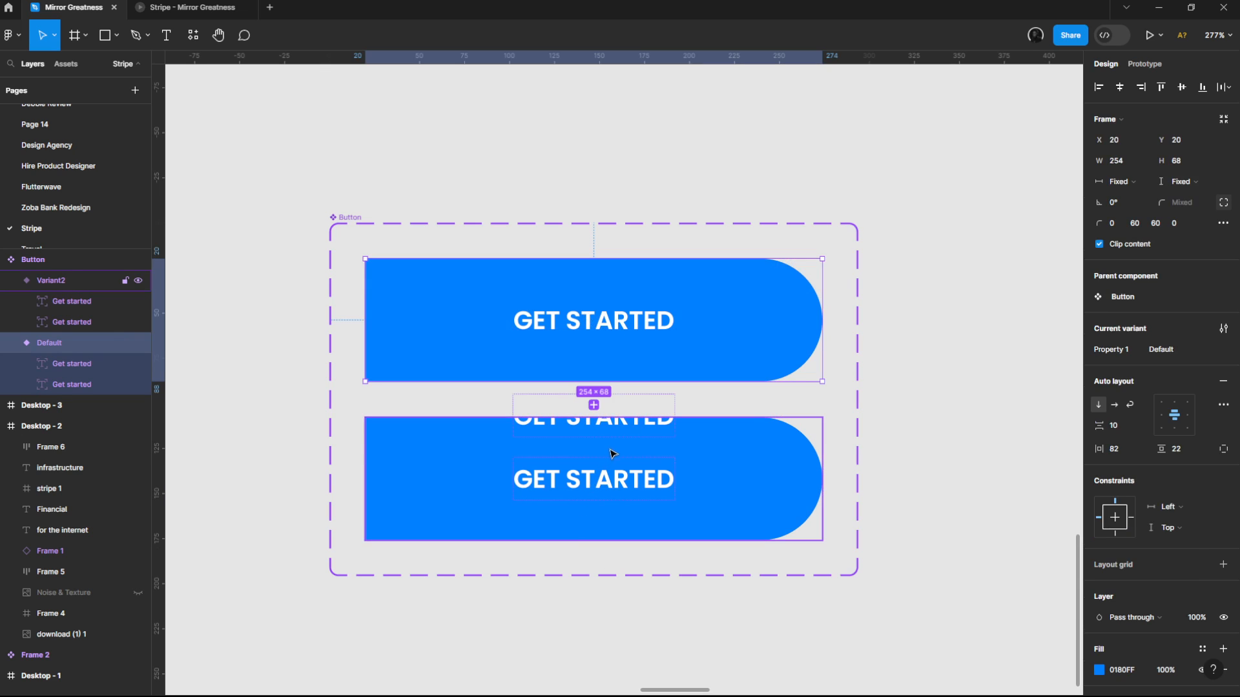
scroll(630, 428, "down", 5)
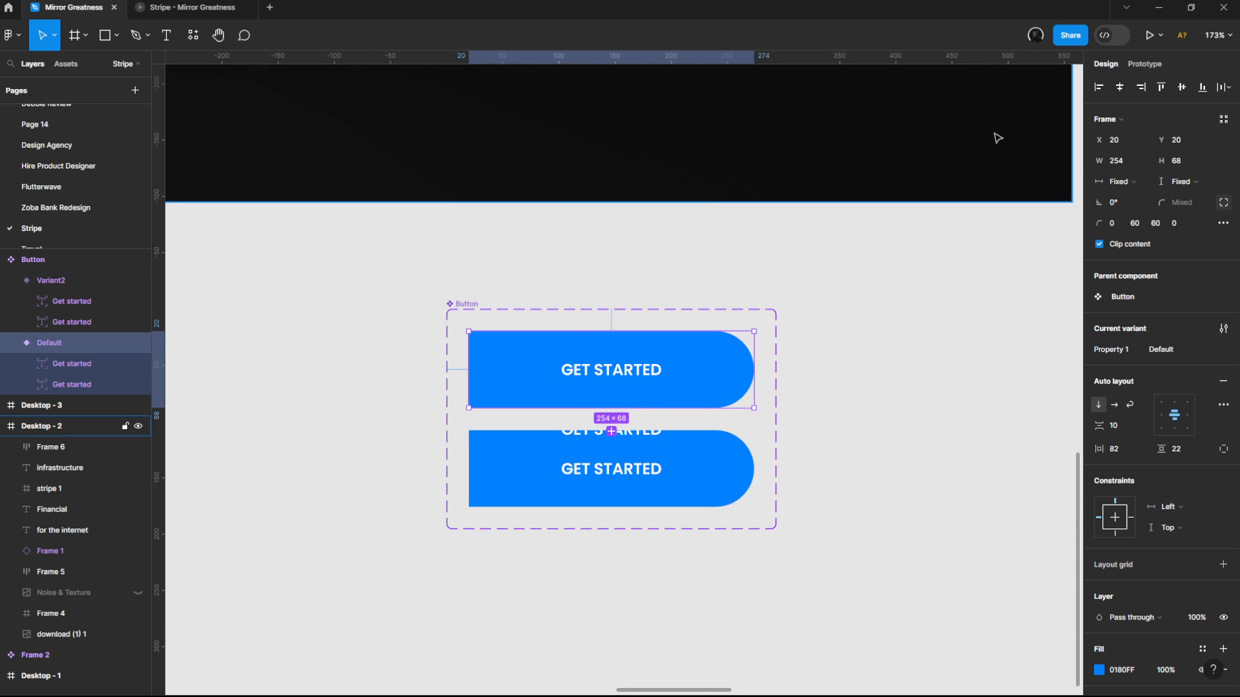
key("alt+9")
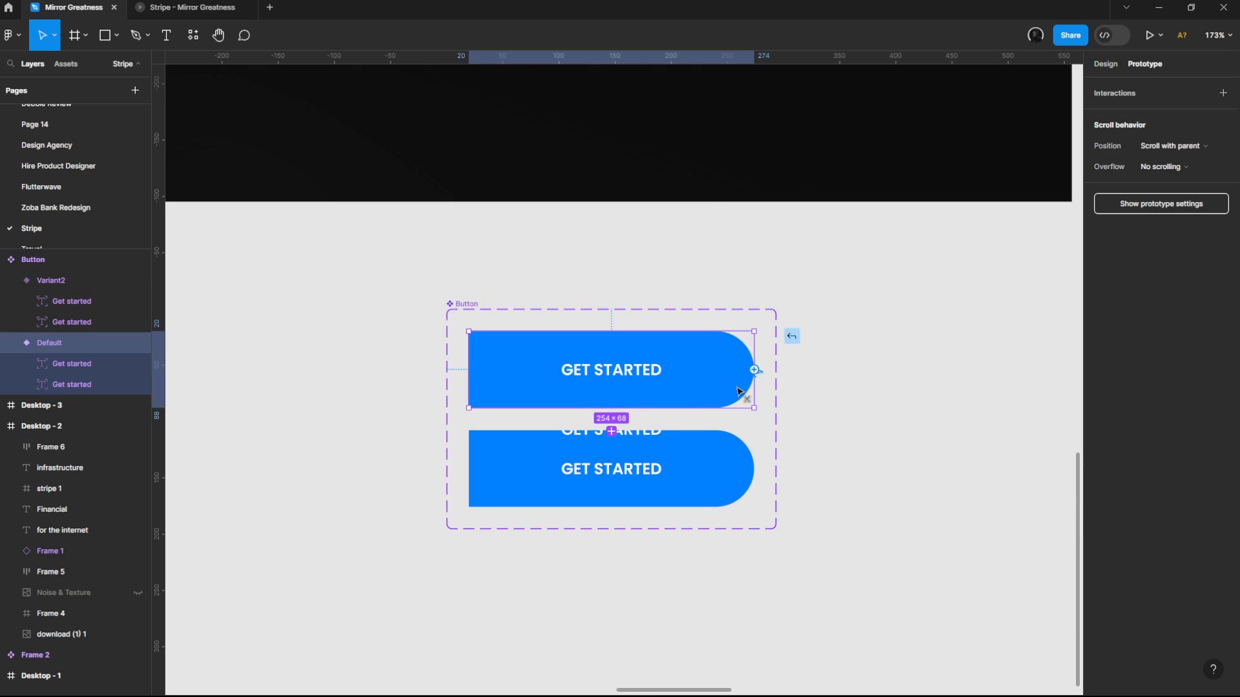
left_click_drag(755, 370, 683, 477)
left_click(574, 464)
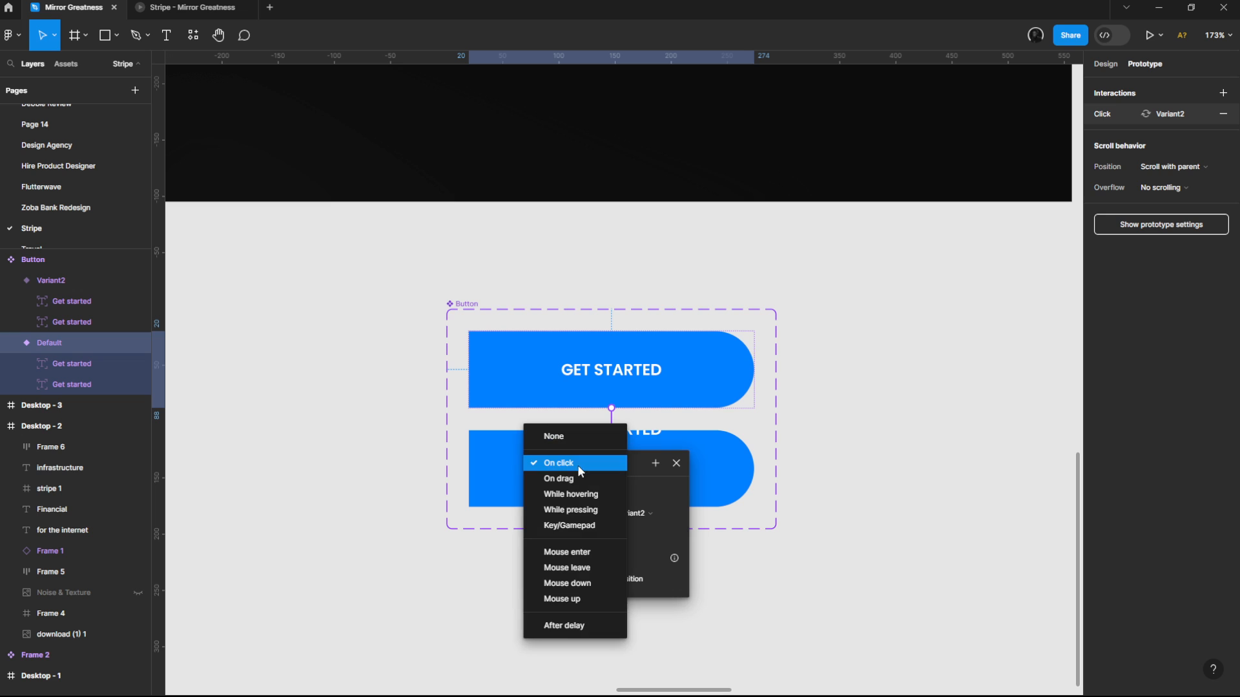
left_click(651, 474)
left_click(587, 466)
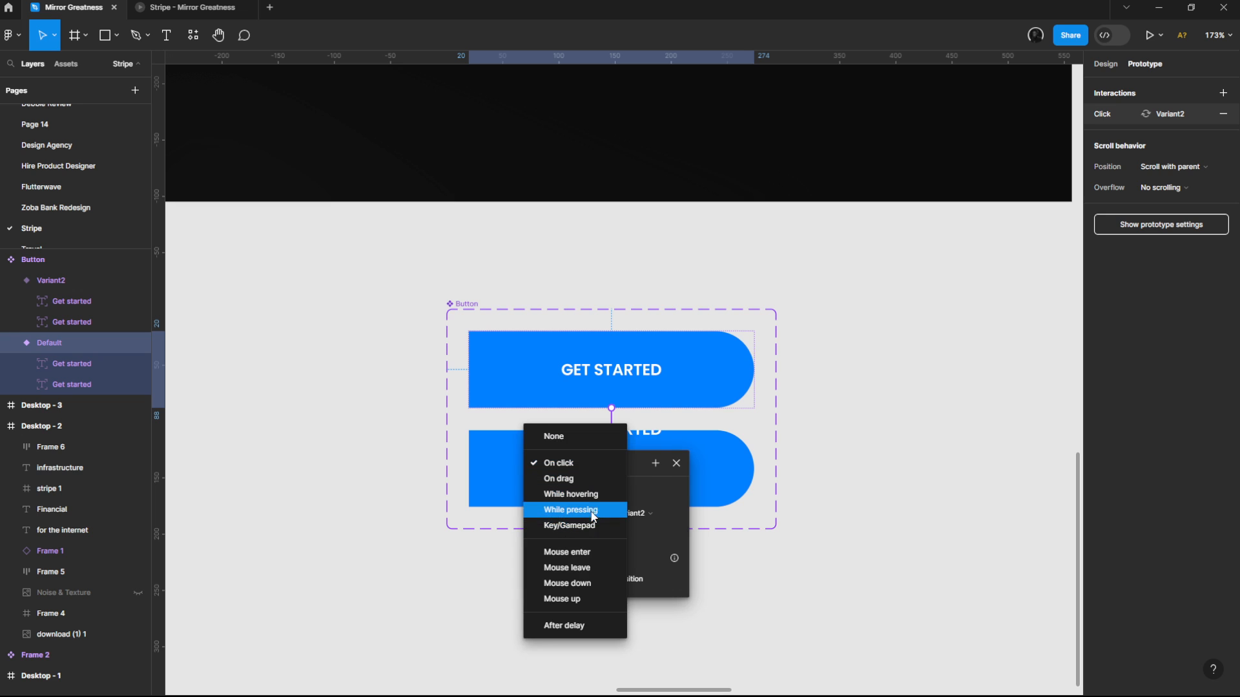
left_click(584, 495)
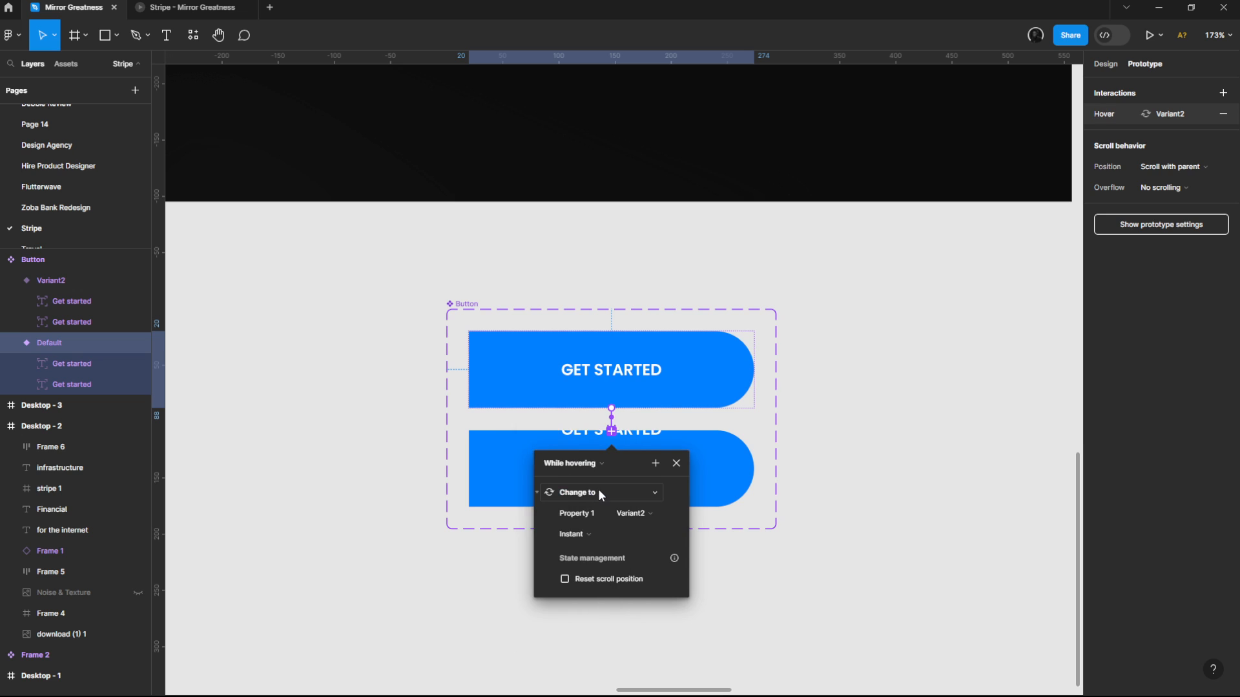
Step: Set the hover interaction's animation to Smart animate
left_click(589, 534)
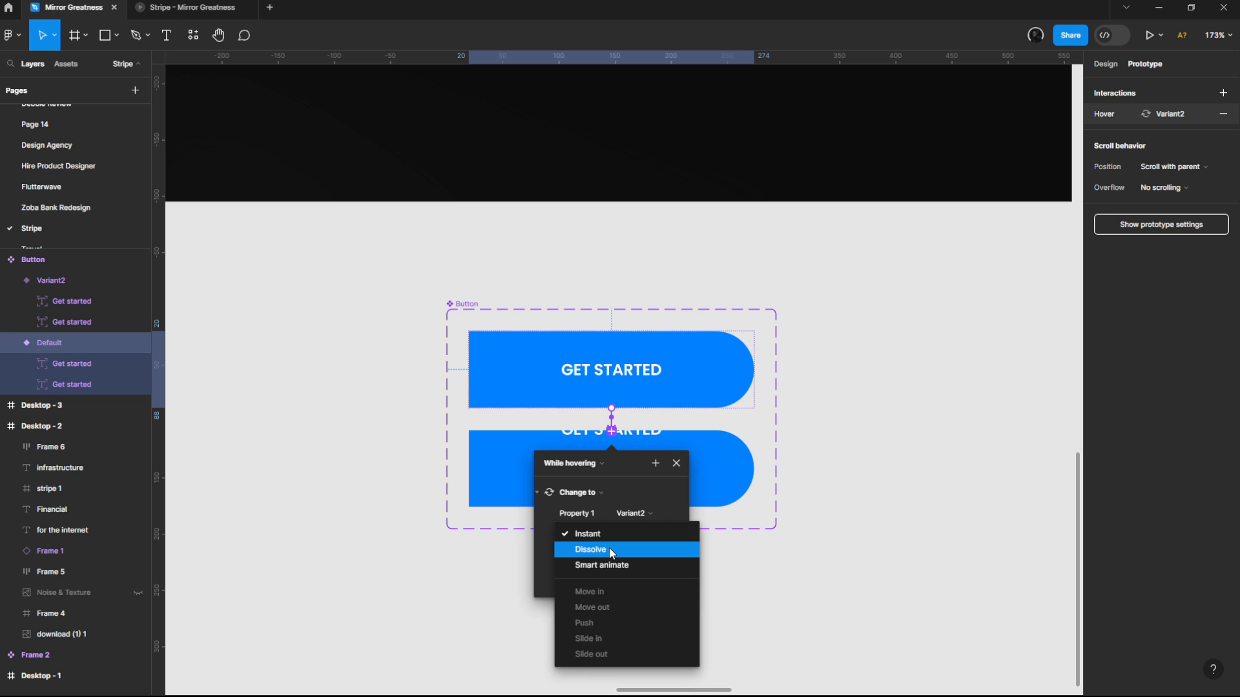
left_click(609, 548)
left_click(598, 529)
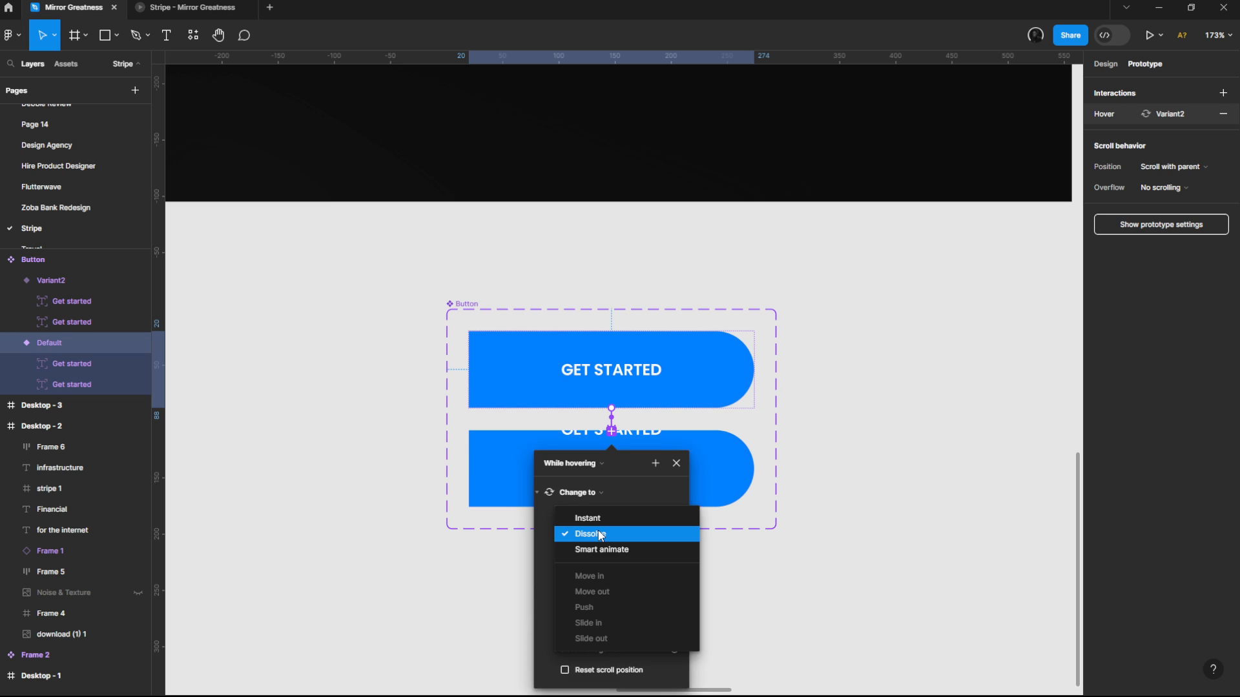
left_click(604, 549)
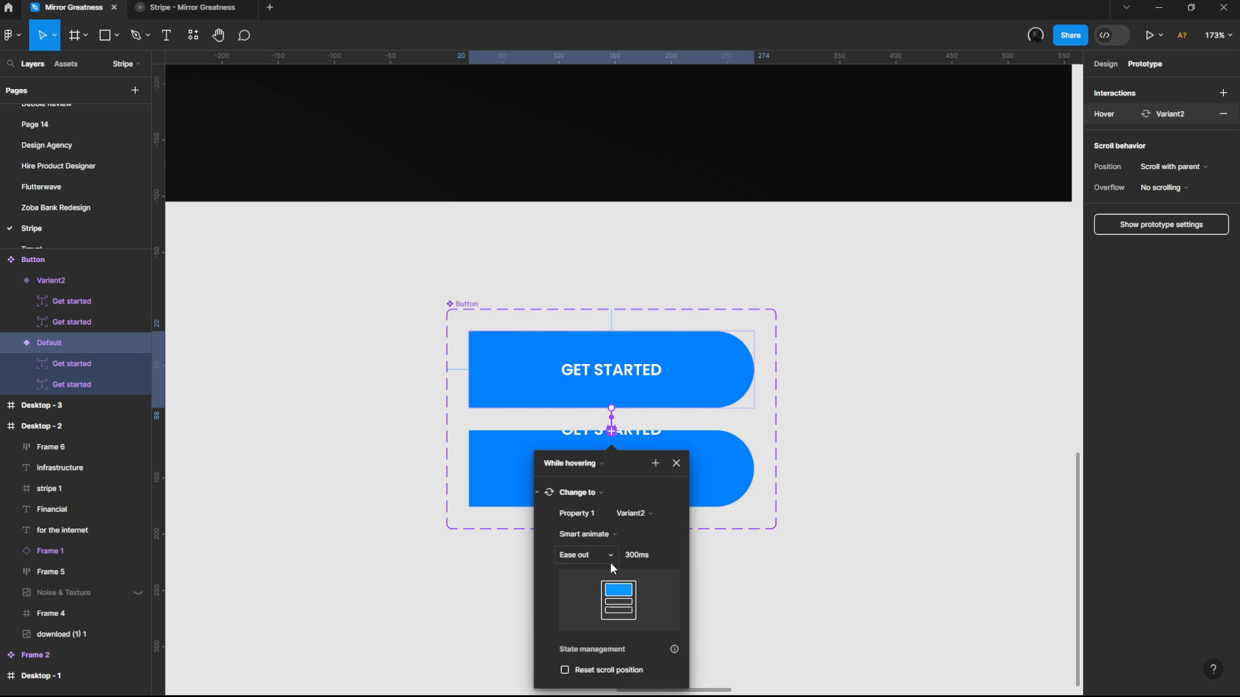
left_click(676, 464)
left_click(1105, 64)
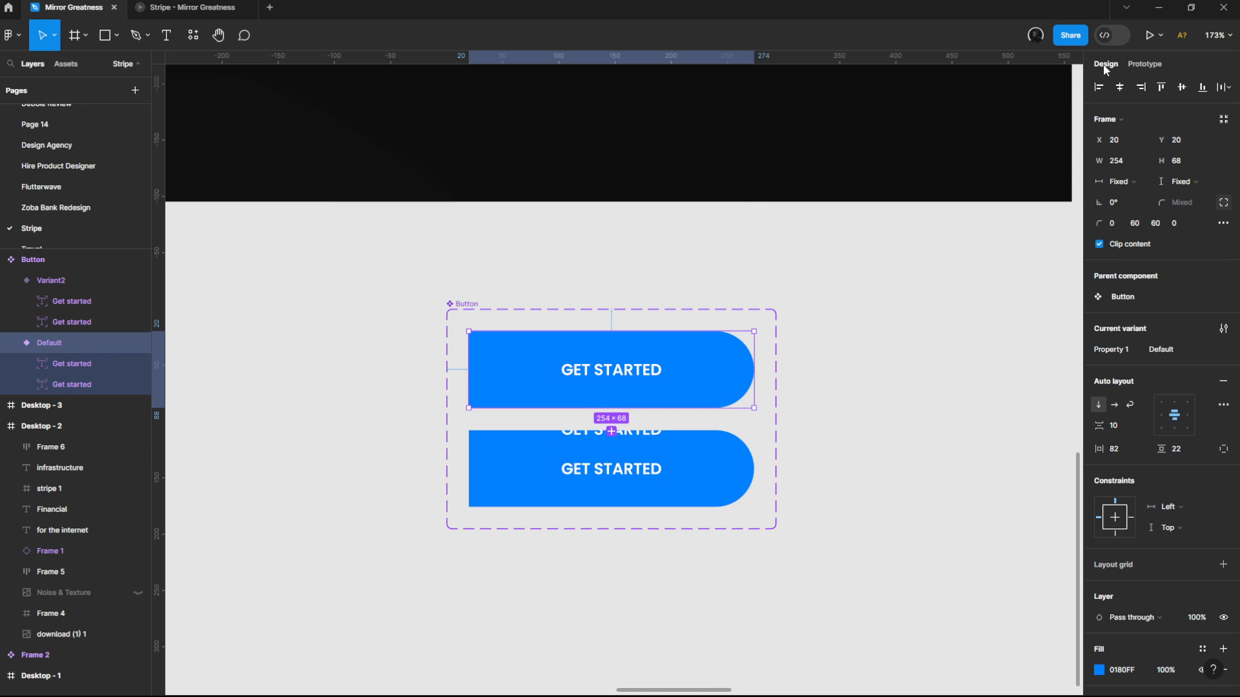
scroll(597, 322, "down", 2)
left_click_drag(600, 328, 548, 436)
left_click(656, 359)
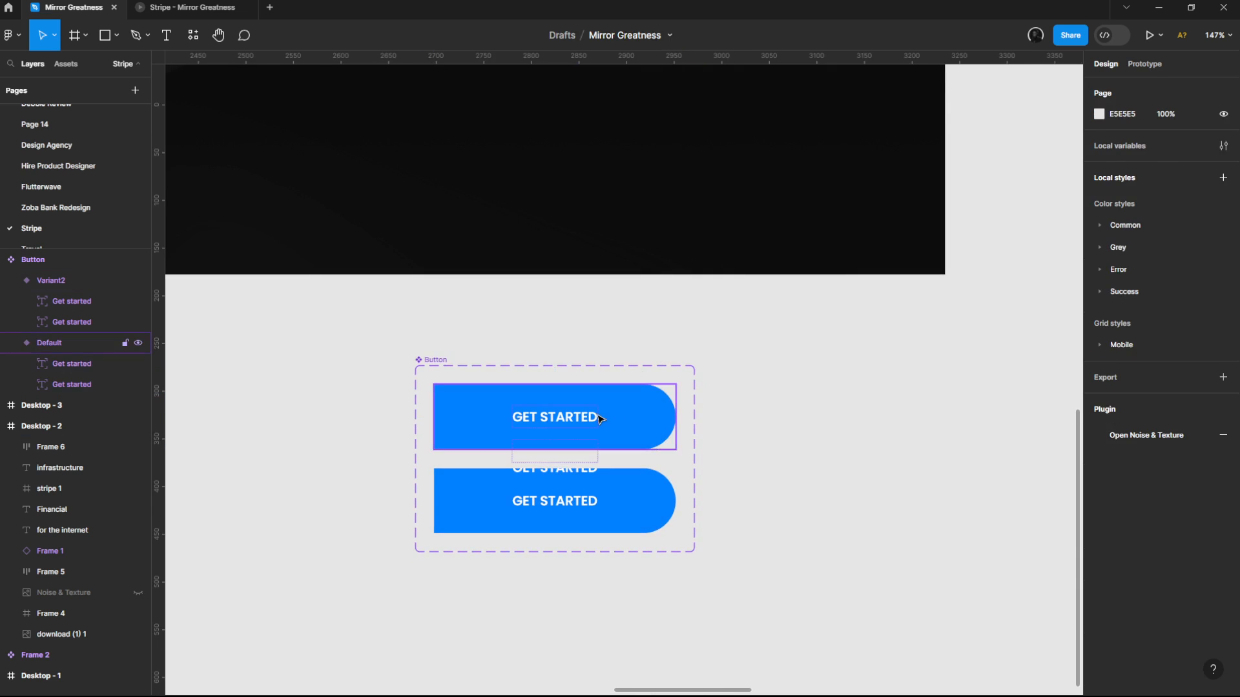
left_click(49, 343)
scroll(585, 550, "up", 3)
scroll(585, 550, "down", 1)
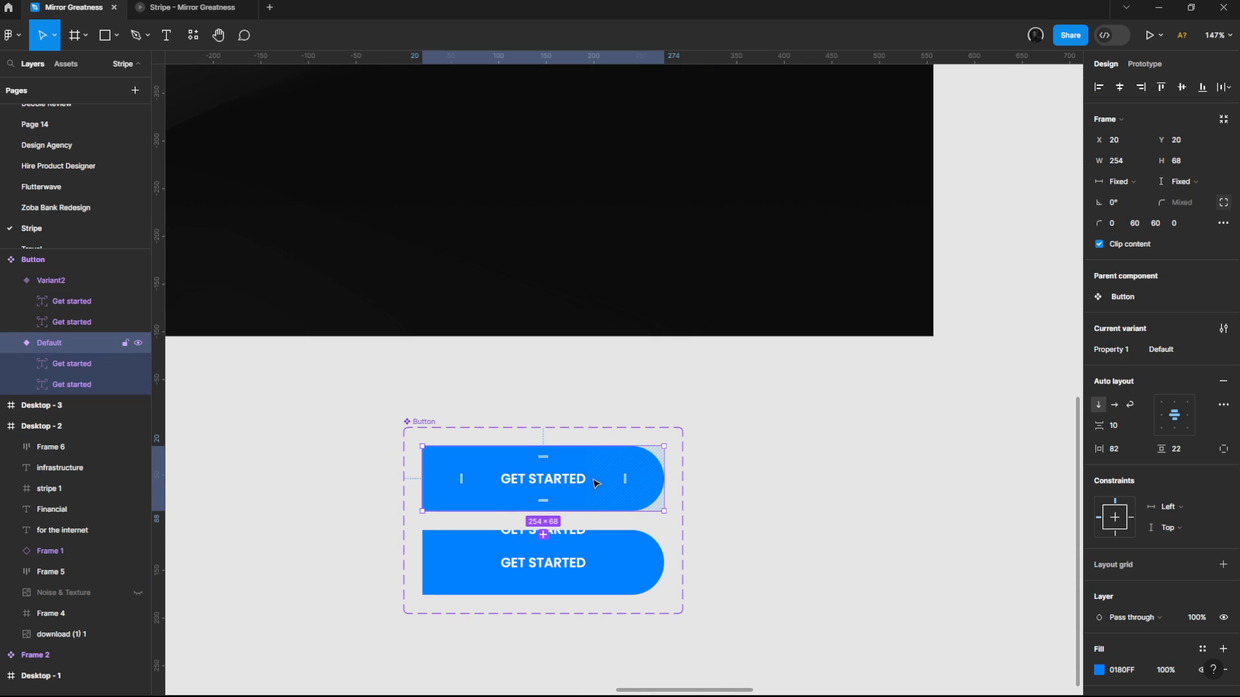
left_click_drag(590, 479, 600, 218)
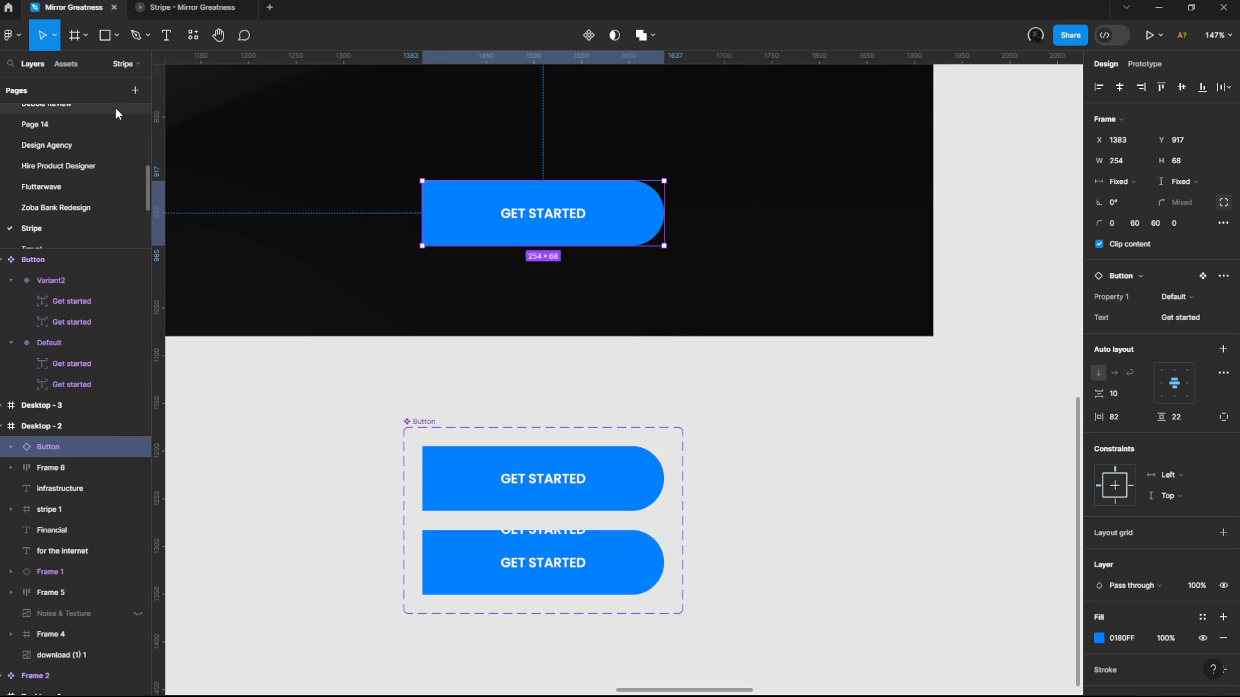
key("ctrl+z")
Step: Find the Button component in the local assets, place an instance on Desktop - 2, and clear the search
left_click(62, 65)
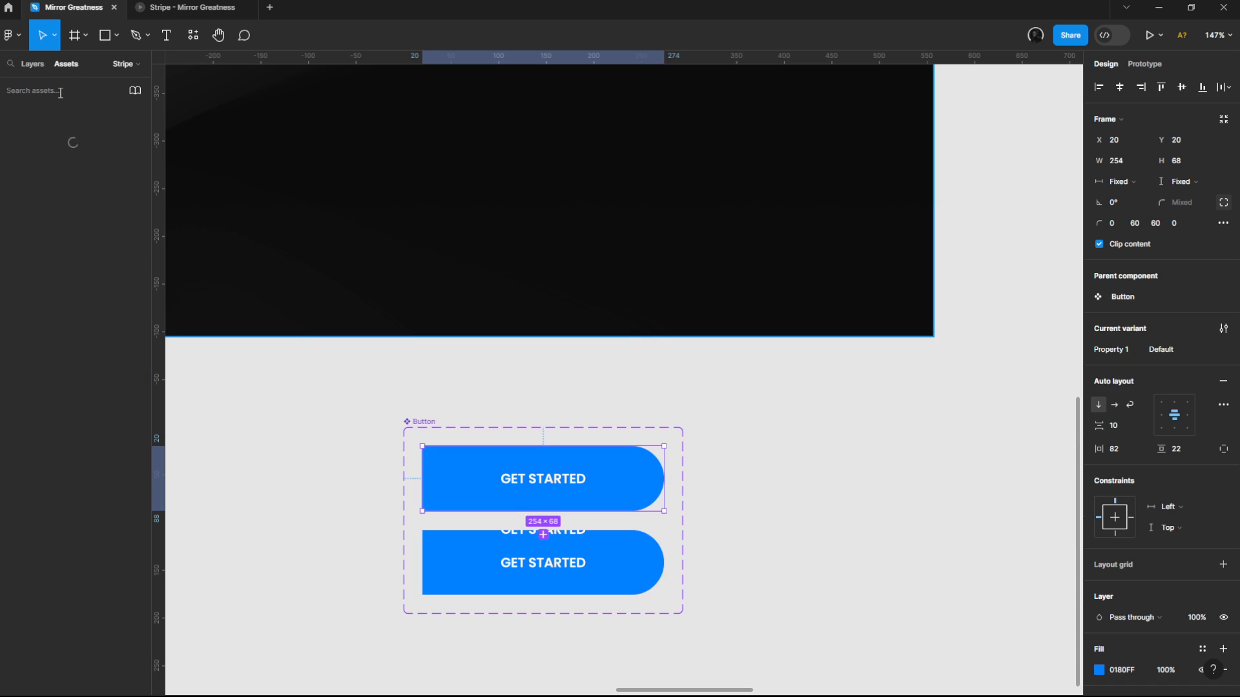
left_click(60, 93)
type("button")
left_click_drag(83, 162, 474, 178)
left_click(113, 91)
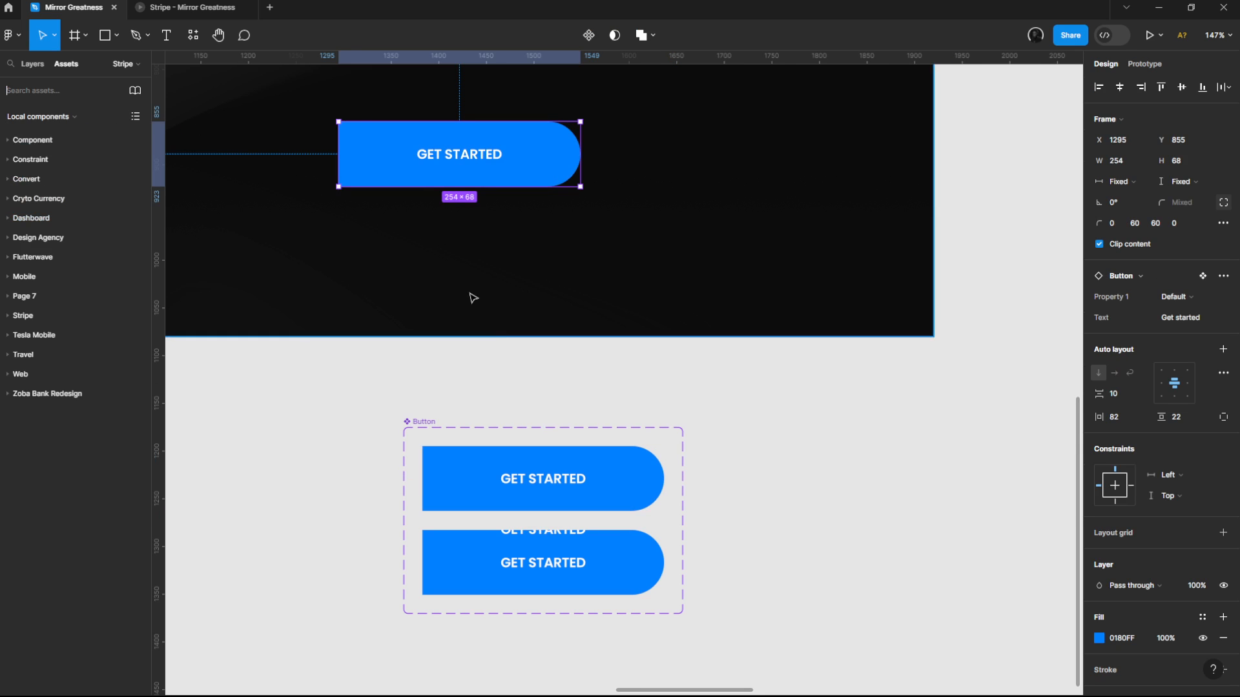
Step: Position the button instance beside the description paragraph at X 1198, Y 677, and preview its hover effect in the prototype
scroll(621, 494, "up", 5)
scroll(622, 494, "down", 4)
left_click_drag(664, 460, 598, 332)
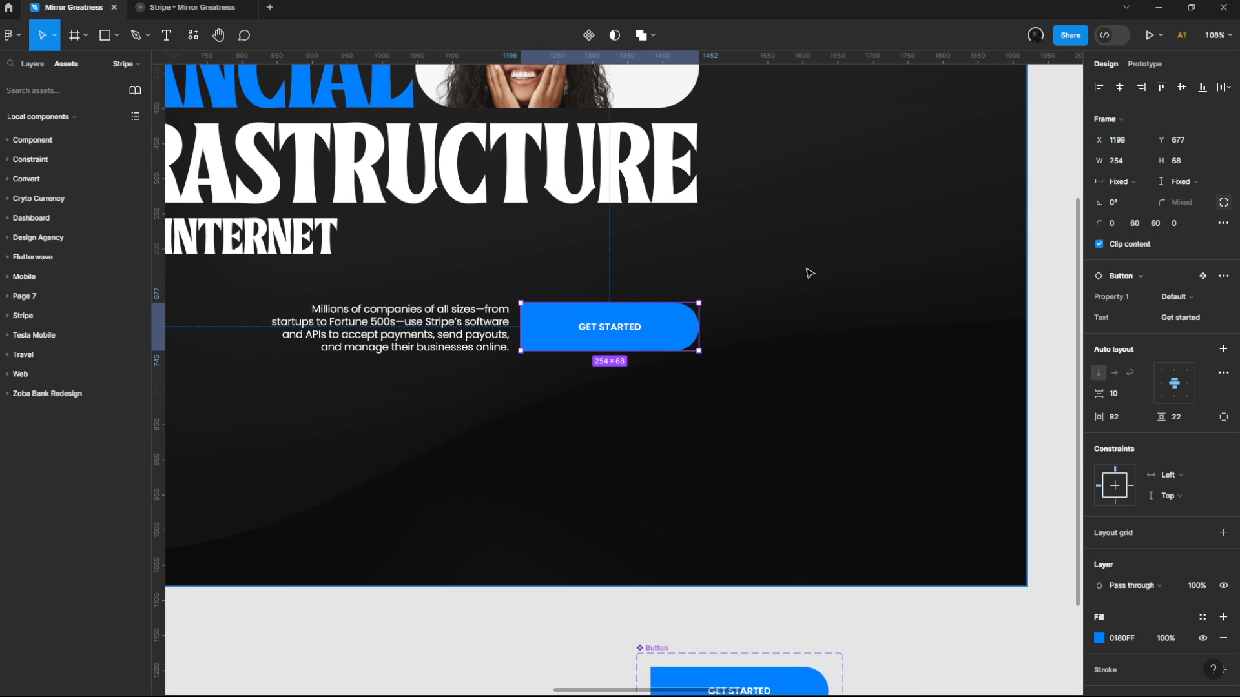
left_click(1146, 36)
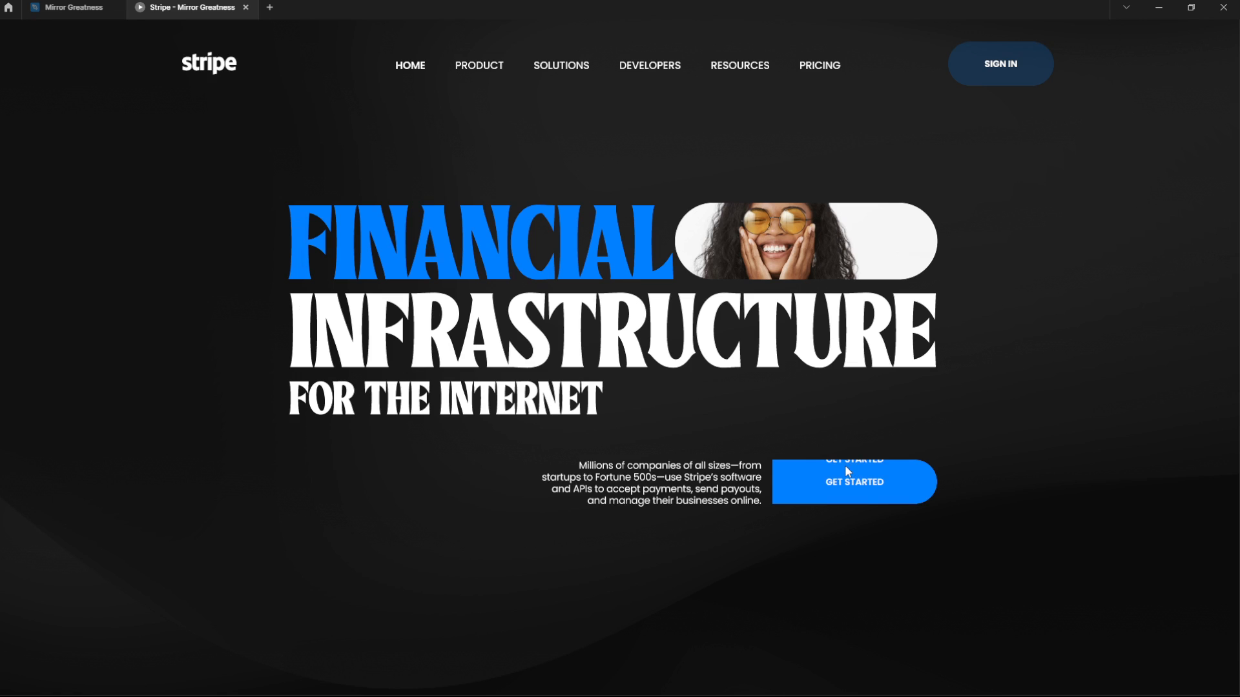
left_click(70, 6)
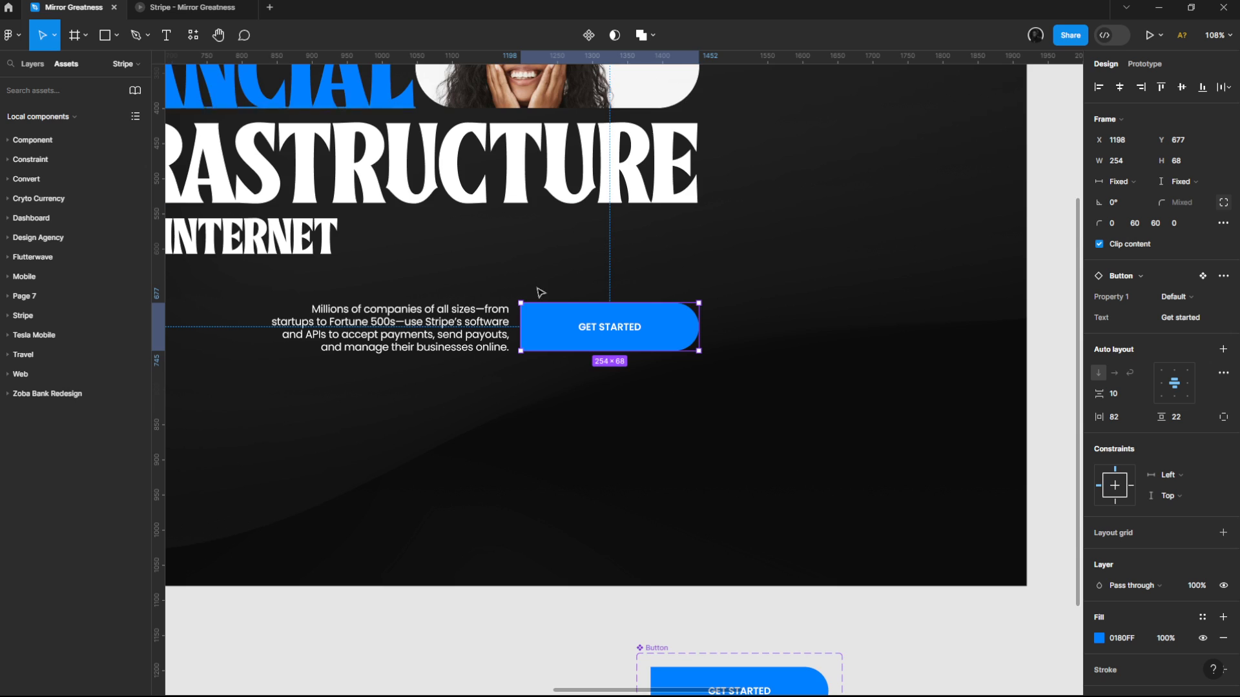
Step: Set the opacity of the upper Get started text in Variant2 to 0%
scroll(568, 316, "down", 5)
scroll(588, 370, "up", 3)
double_click(716, 351)
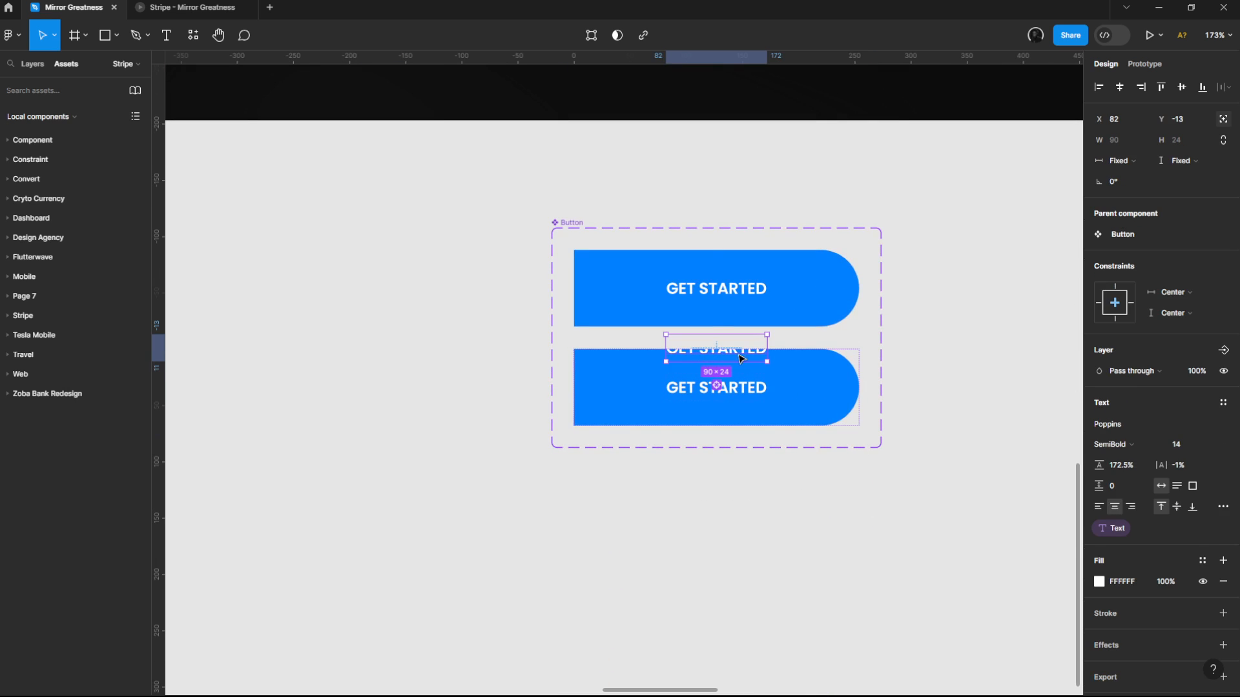
left_click(1195, 377)
type("0")
Step: Check the Get started button's hover animation up close in the prototype preview, and return to the design file
left_click(213, 5)
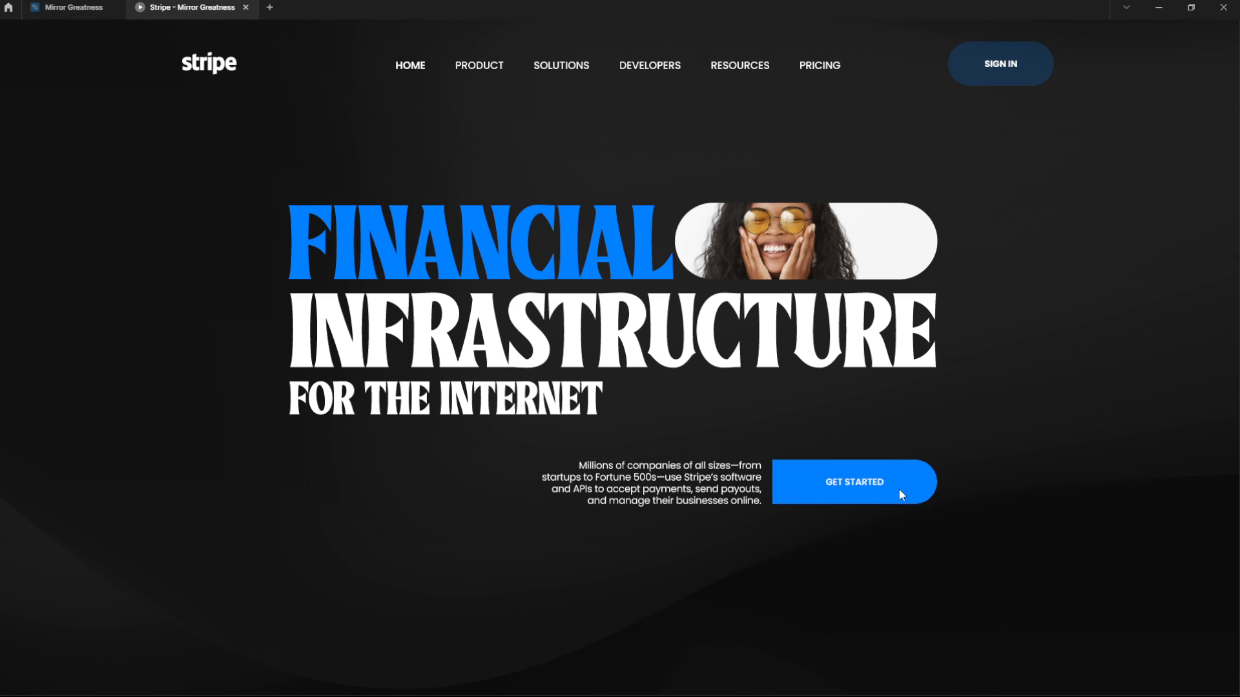
scroll(915, 523, "up", 5)
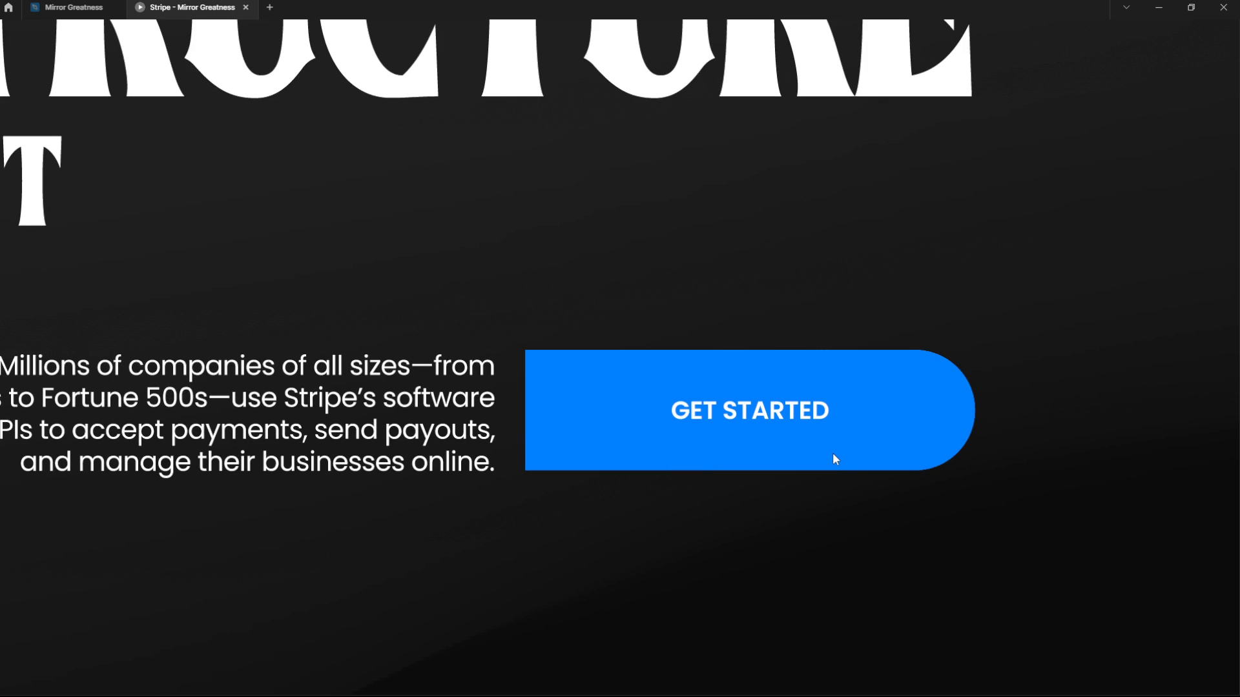
scroll(833, 454, "down", 5)
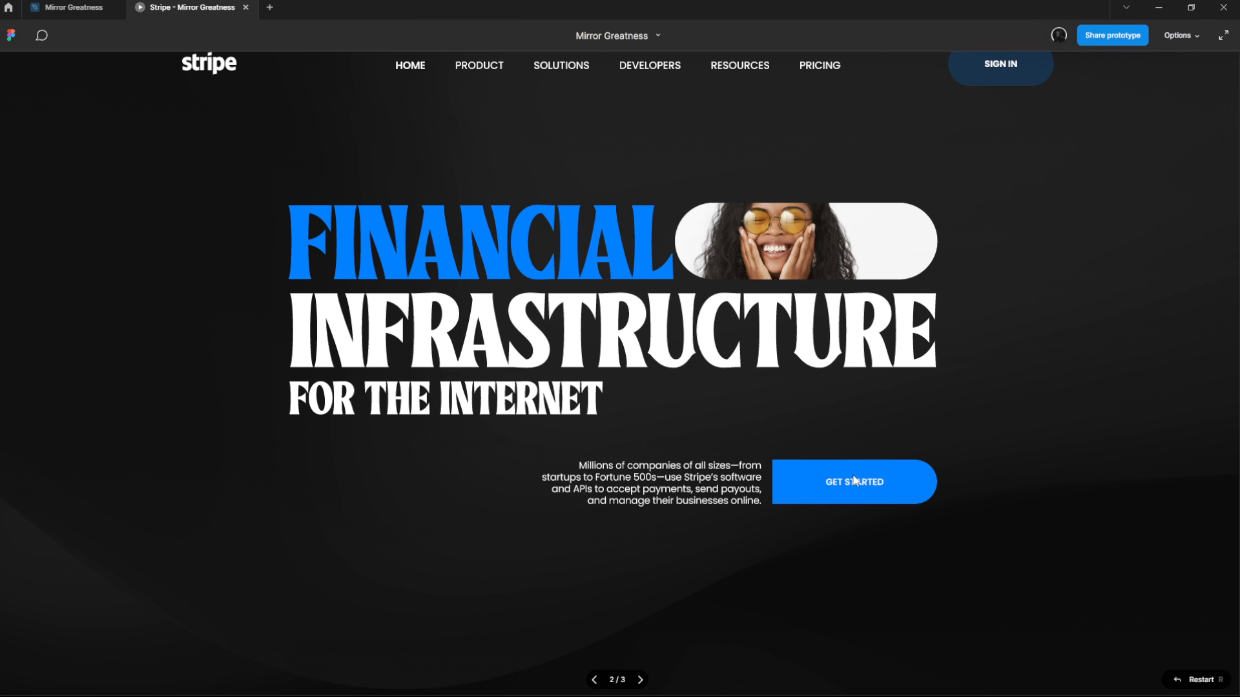
left_click(69, 7)
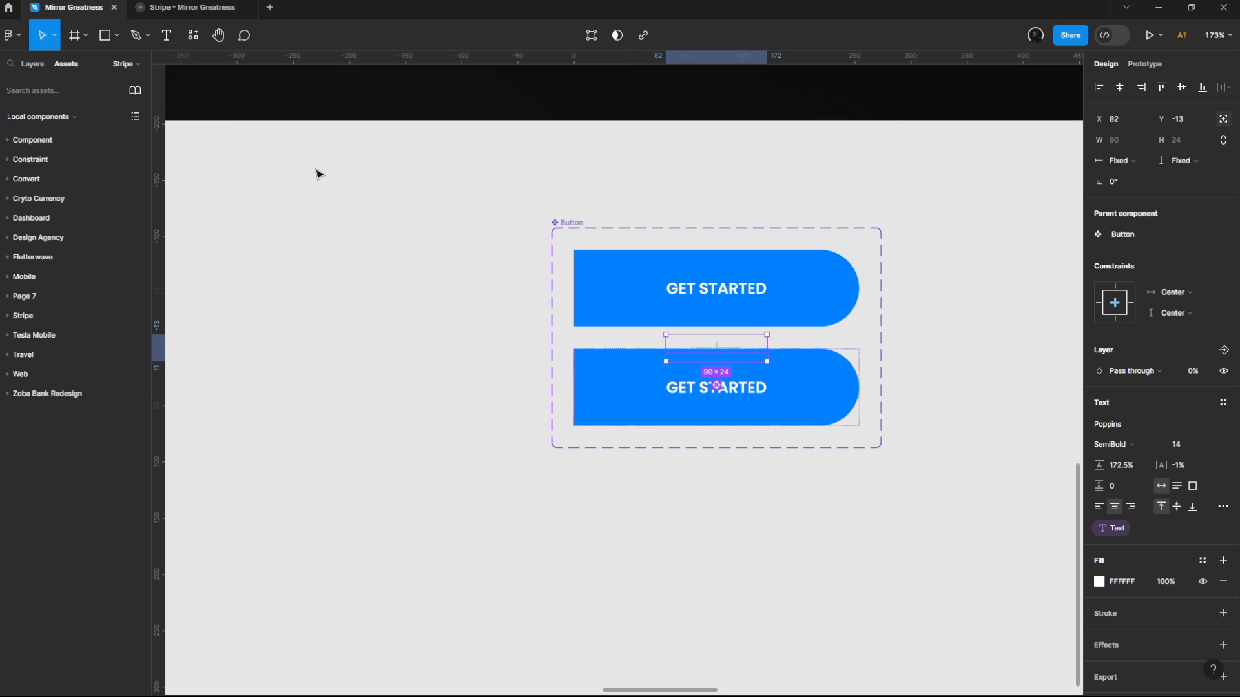
Step: Select the auto layout frame containing the description paragraph beside the Get started button on Desktop - 2
scroll(399, 316, "down", 5)
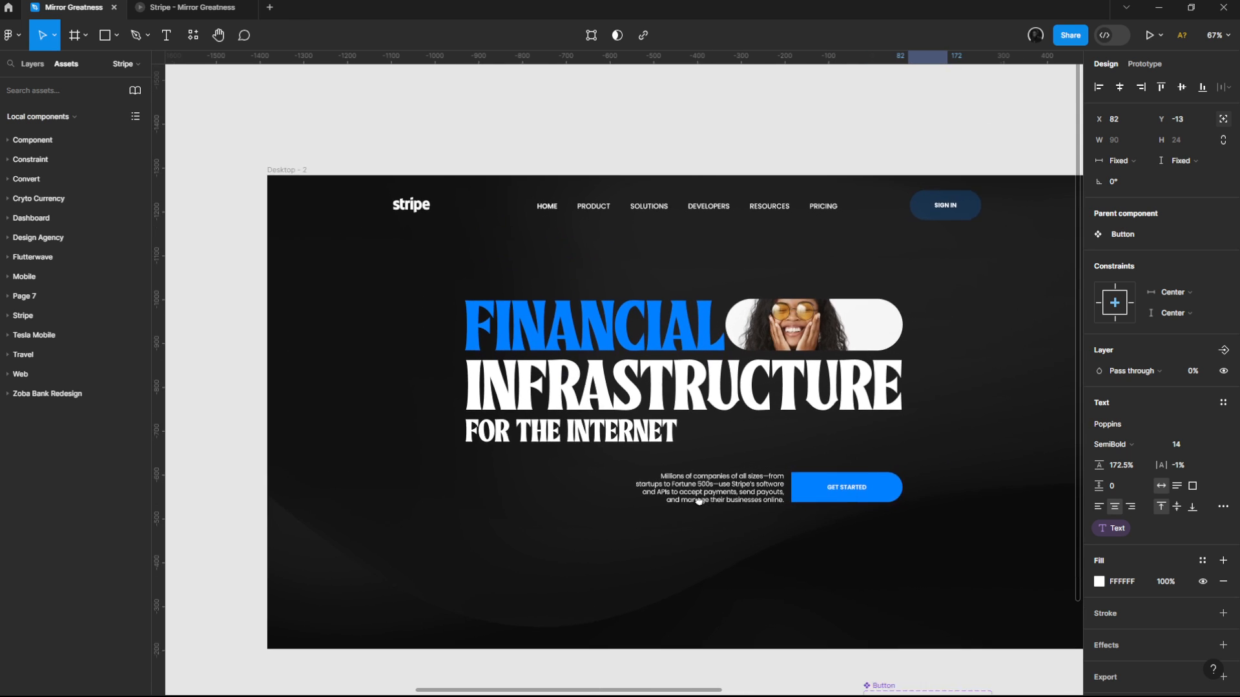
scroll(635, 487, "up", 1)
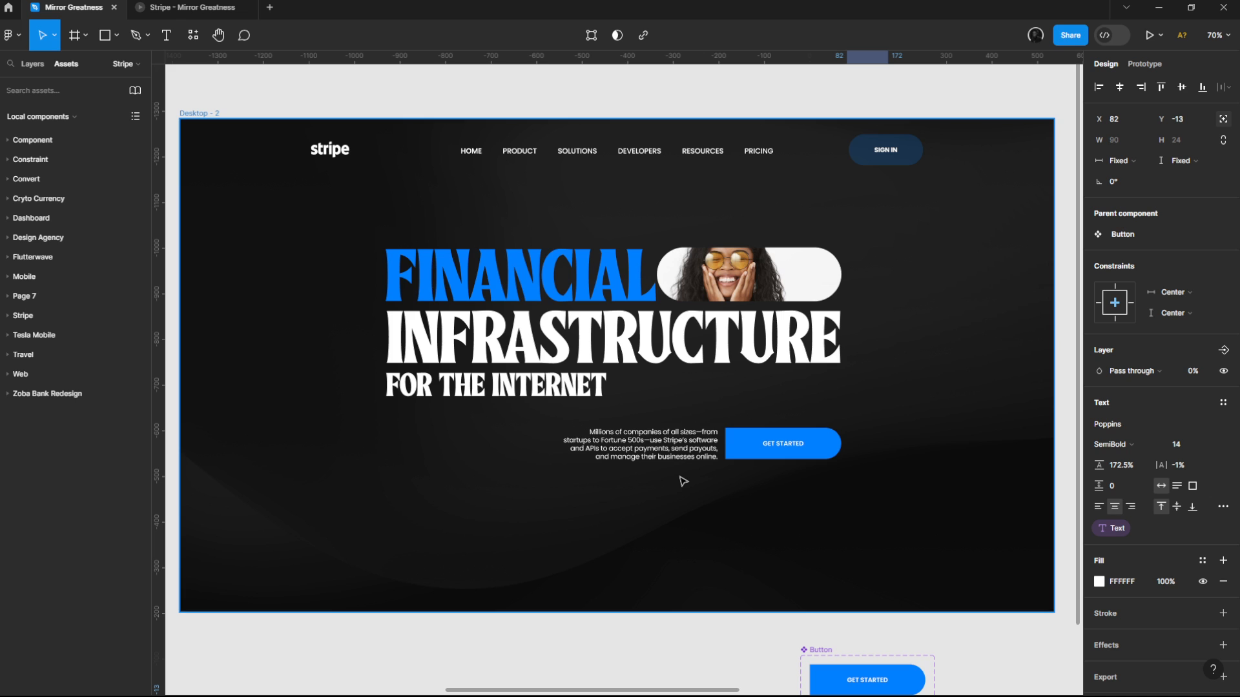
left_click(702, 445)
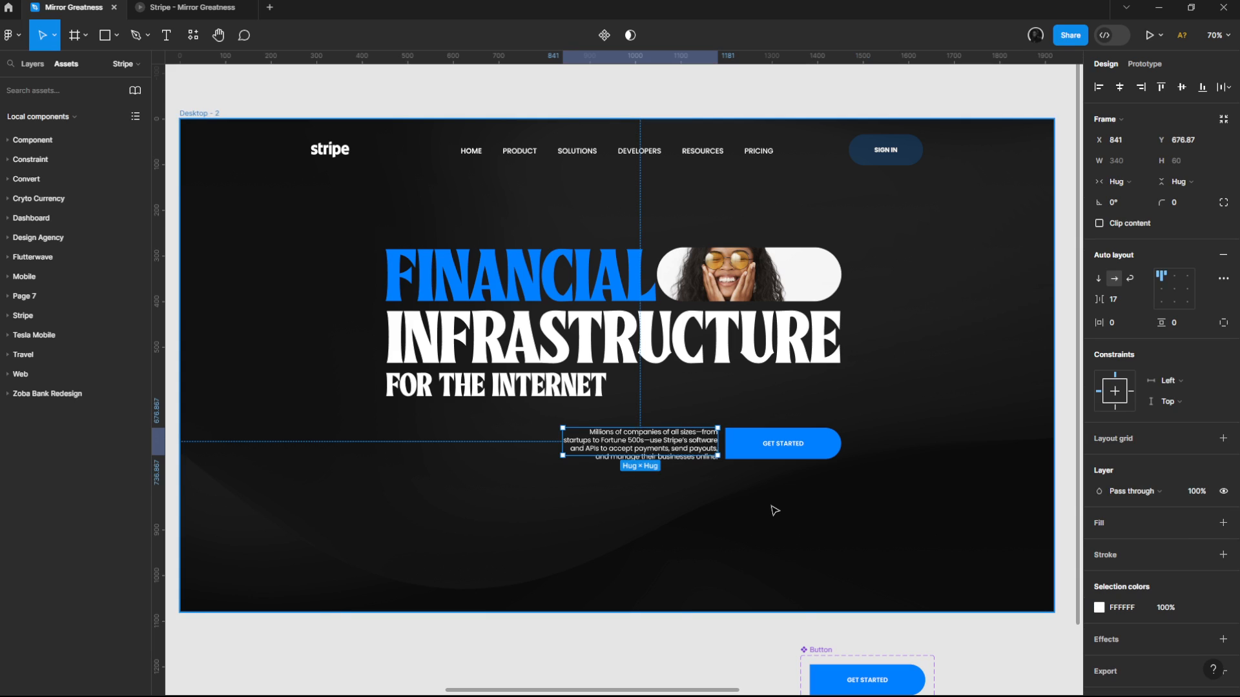